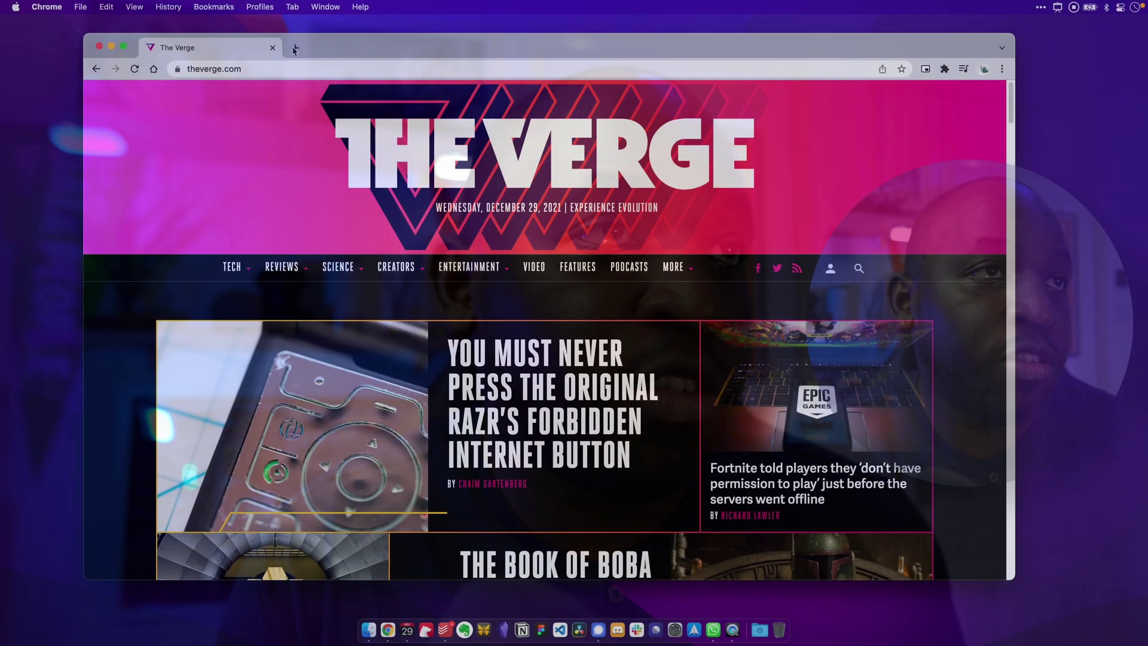
Google 'presentify app' in a new Chrome tab and open the Presentify App Store result
left_click(294, 50)
type("th")
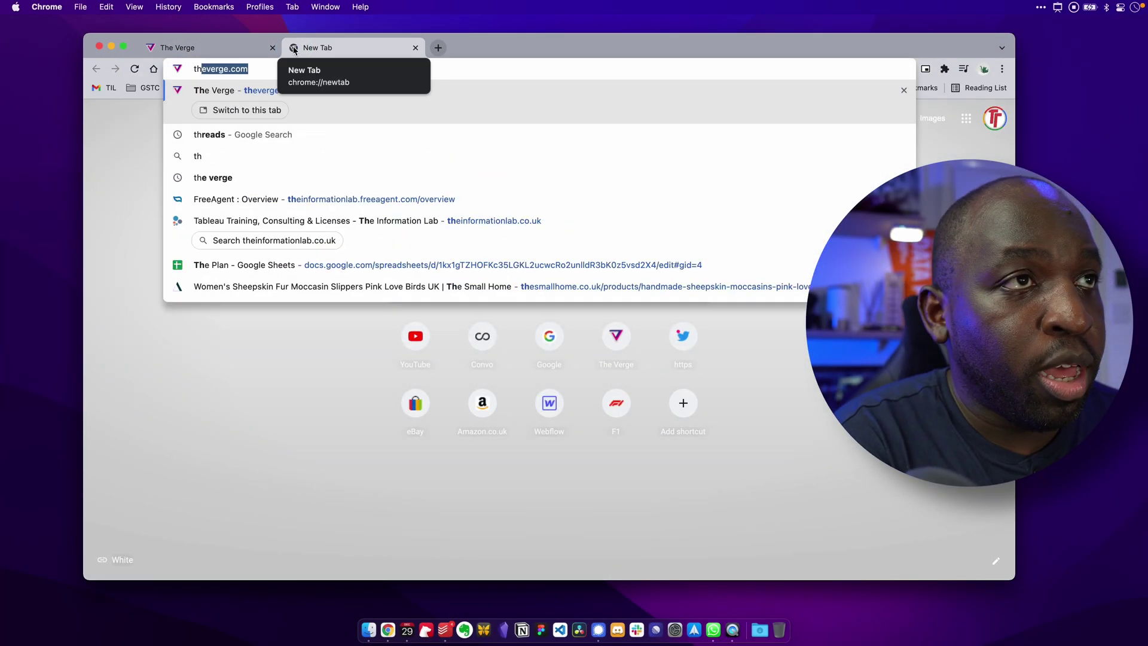
key("BackSpace")
key("BackSpace")
key("BackSpace")
type("pres")
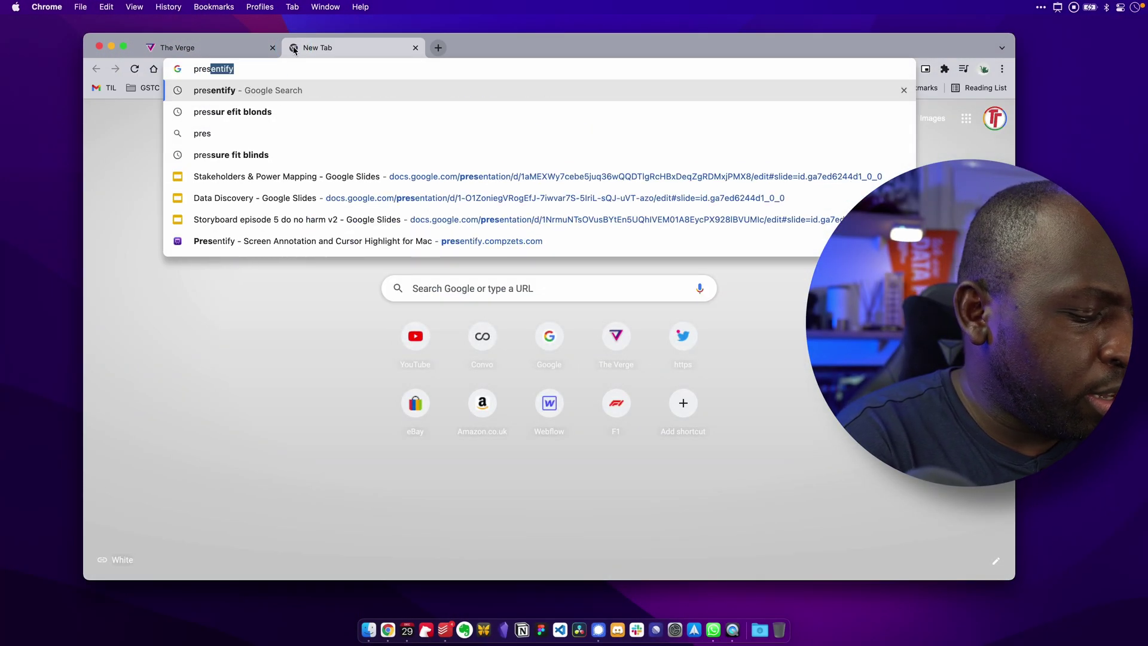
type("entify app")
key("Return")
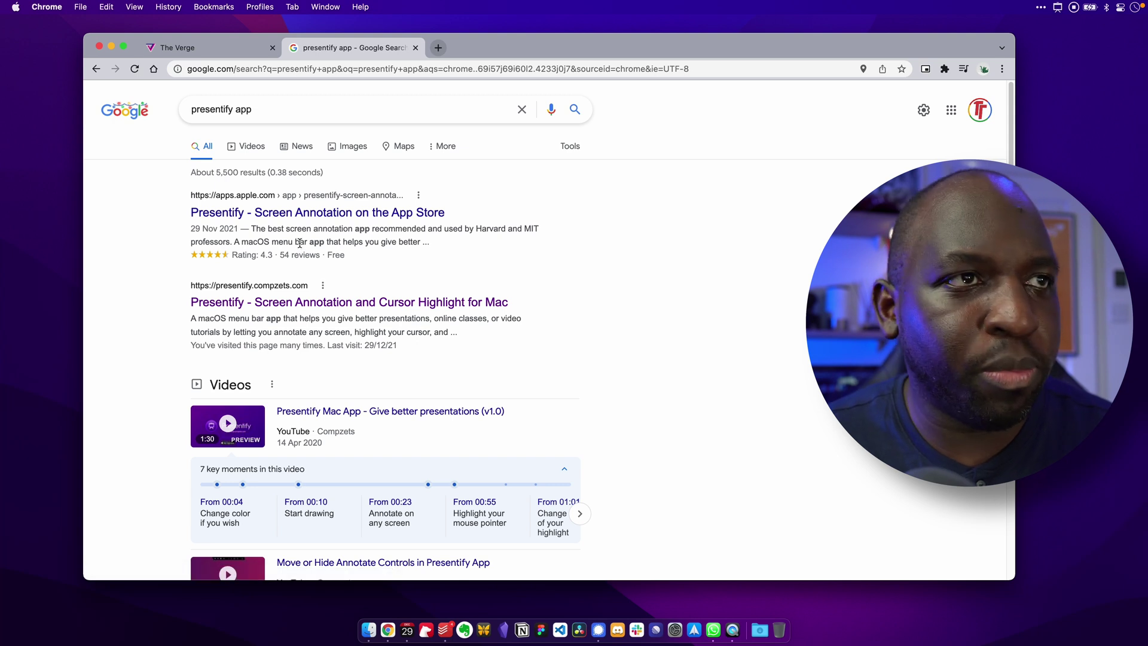
left_click(304, 214)
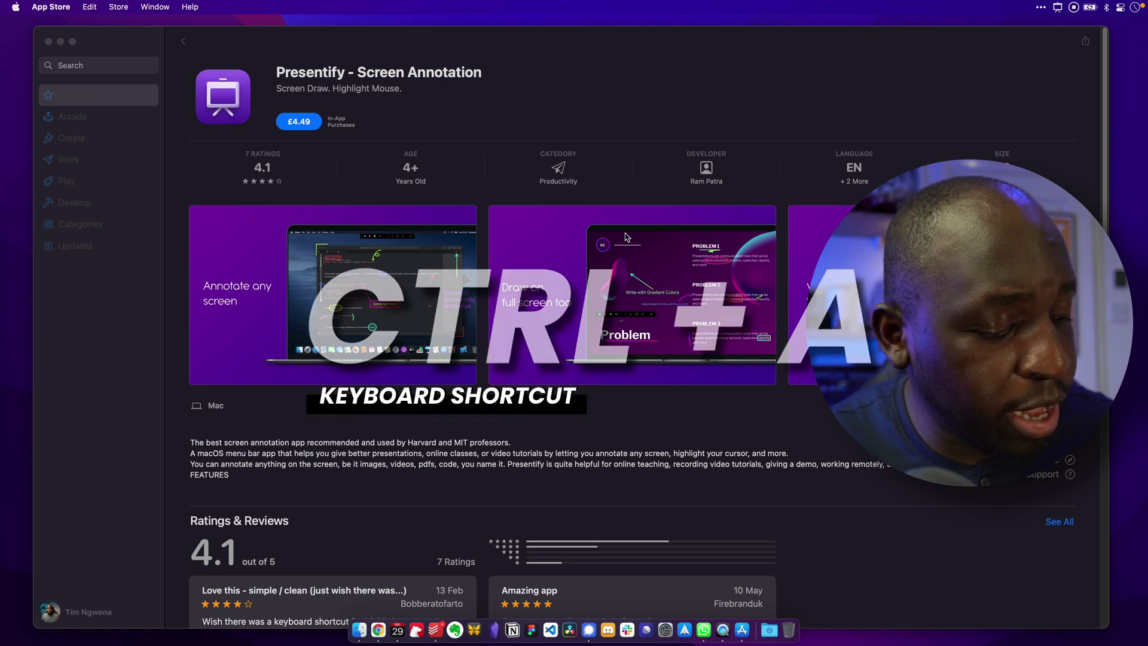
Turn on Presentify's annotation toolbar over the App Store listing with Ctrl+A
key("ctrl+a")
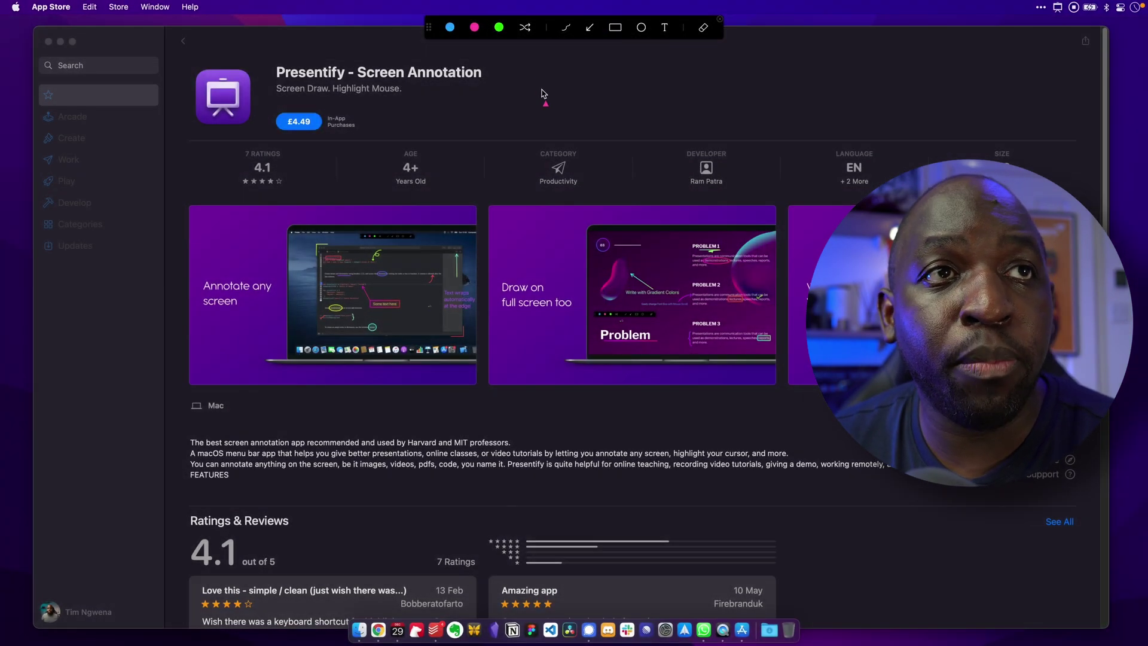
Draw a pink arrow at the app title, ring the 4.1 rating, and ring the 4+ age in blue
left_click_drag(590, 92, 491, 70)
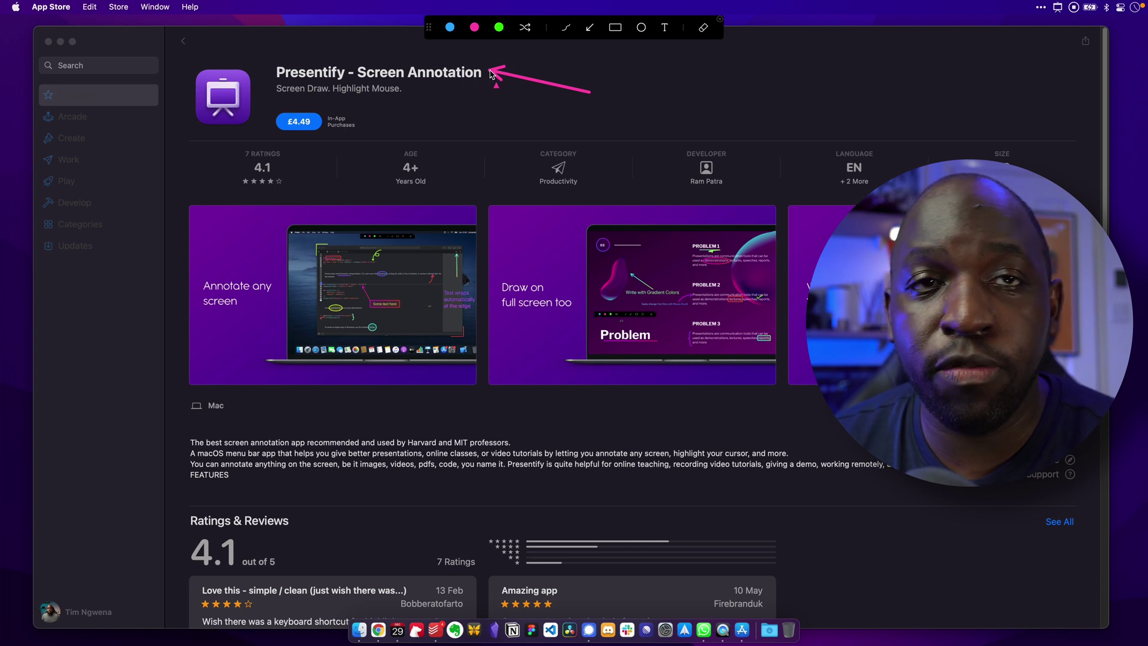
left_click(640, 27)
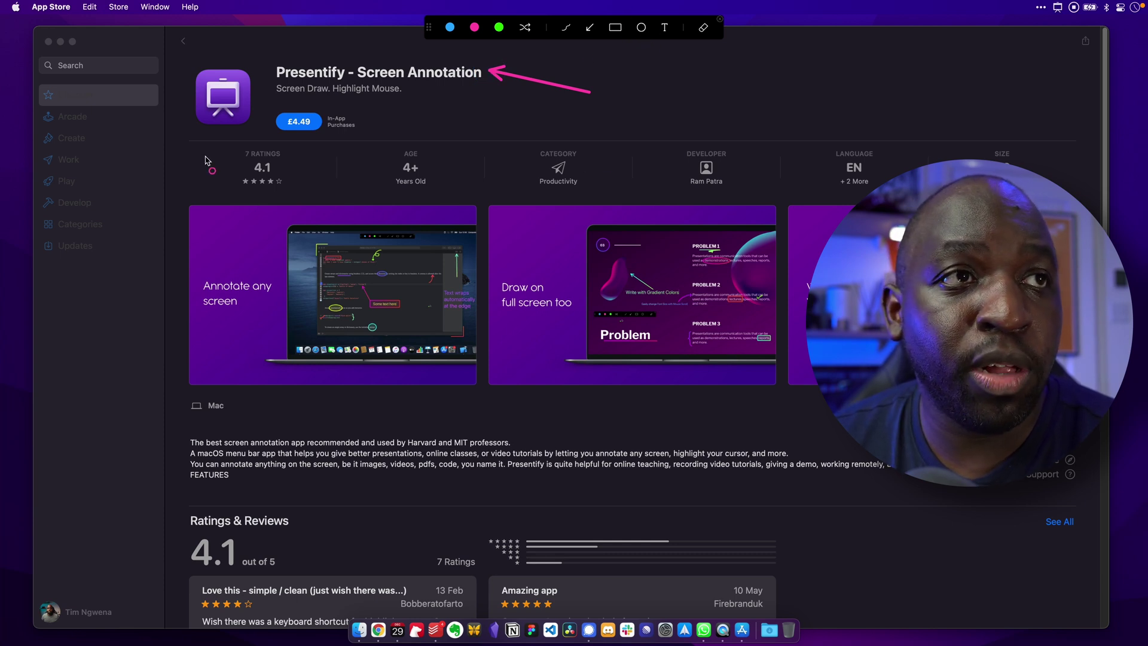
left_click_drag(209, 142, 318, 197)
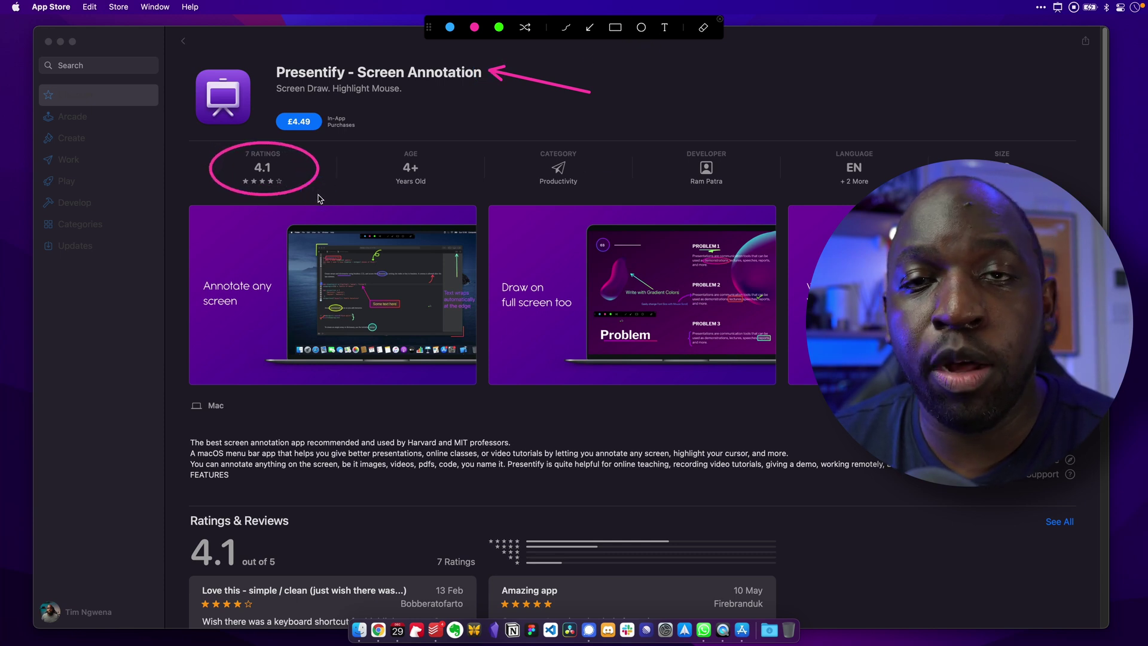
left_click(450, 27)
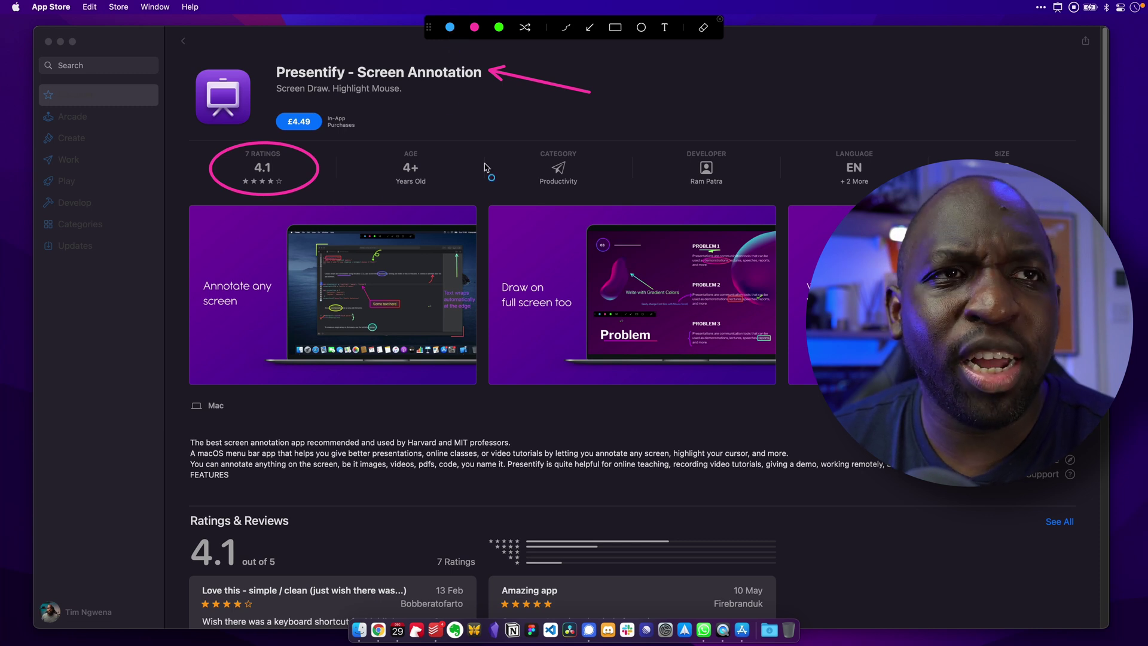
left_click_drag(385, 144, 448, 198)
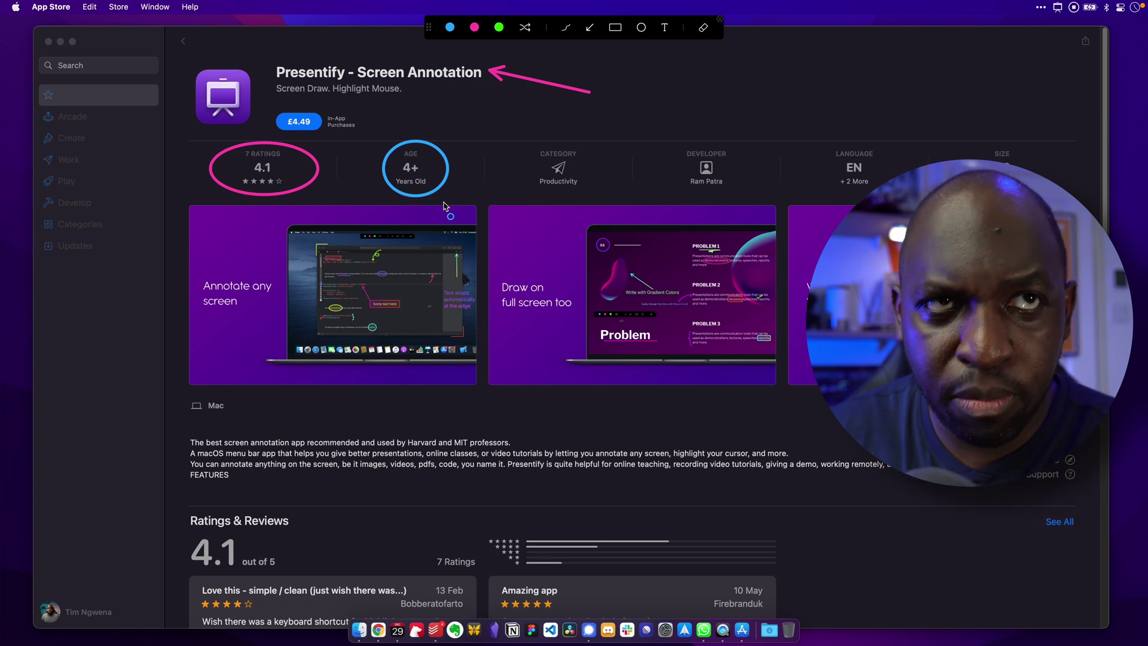
Add the blue text 'in' above the category
left_click(665, 33)
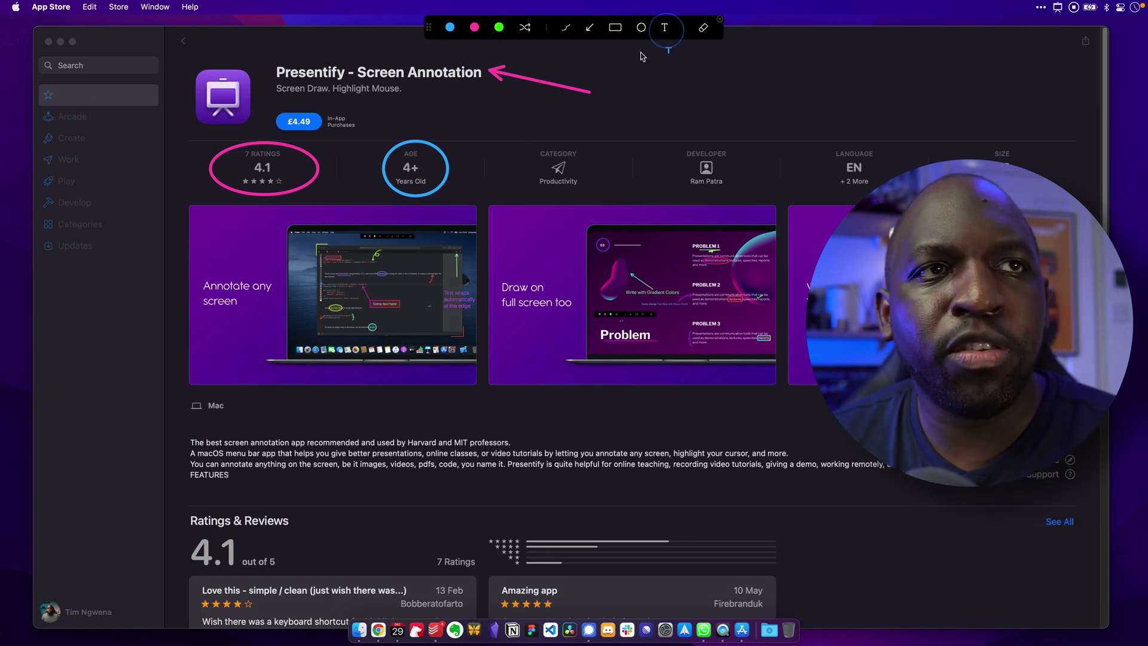
left_click(529, 125)
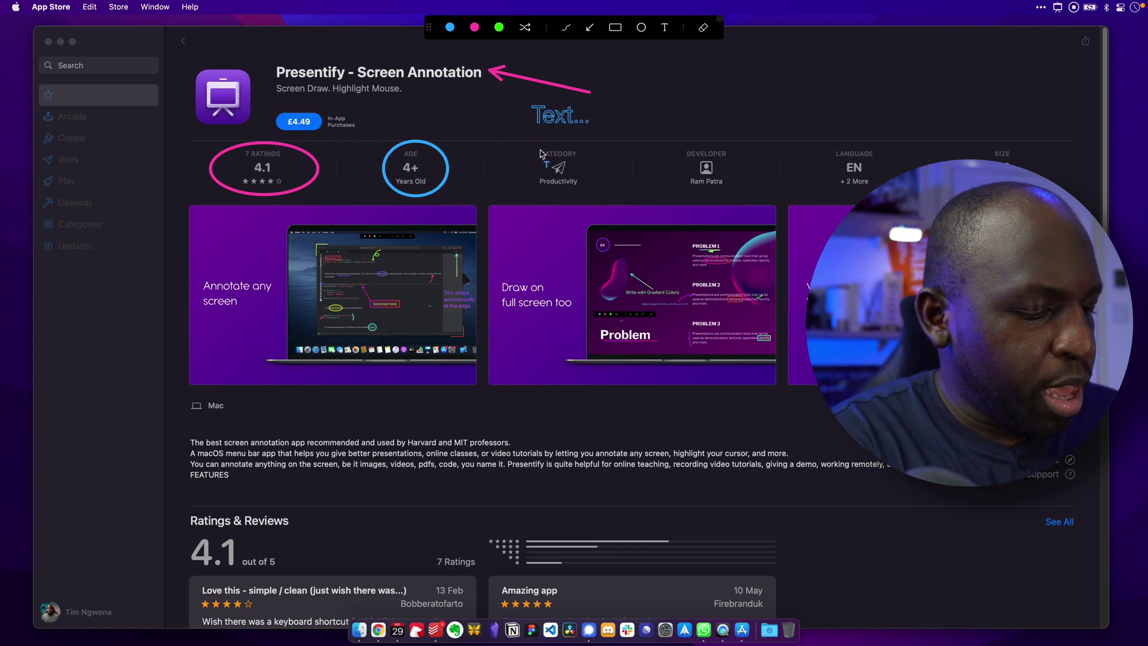
type("in")
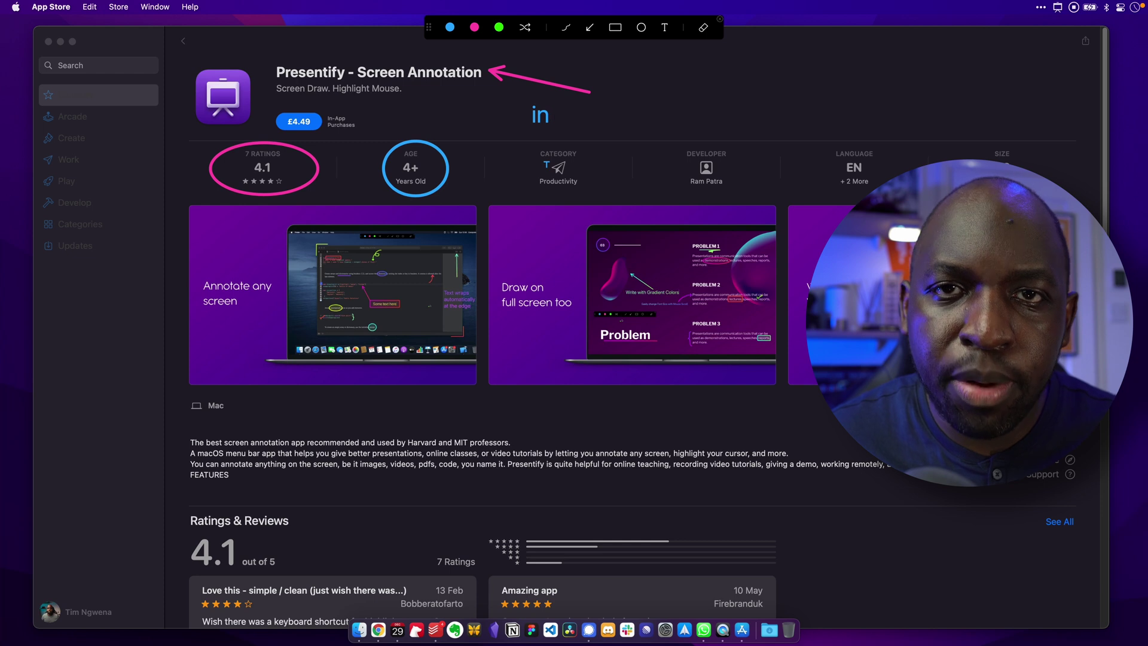
Clear all the marks and close Presentify's annotation toolbar using Ctrl+A
key("ctrl+a")
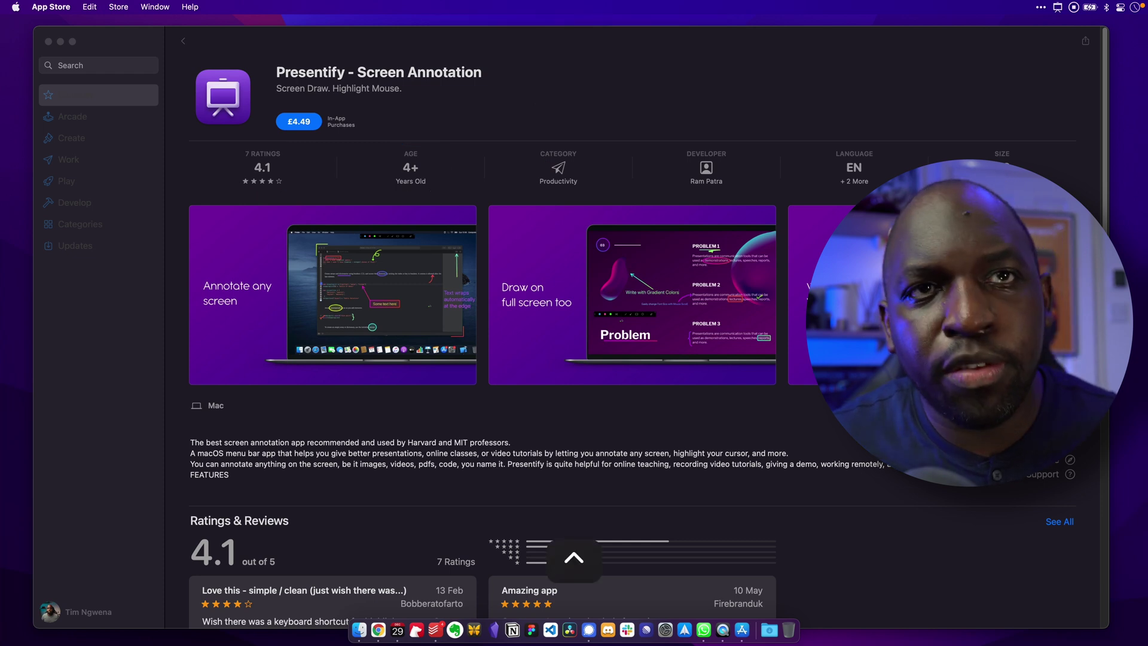
key("ctrl+a")
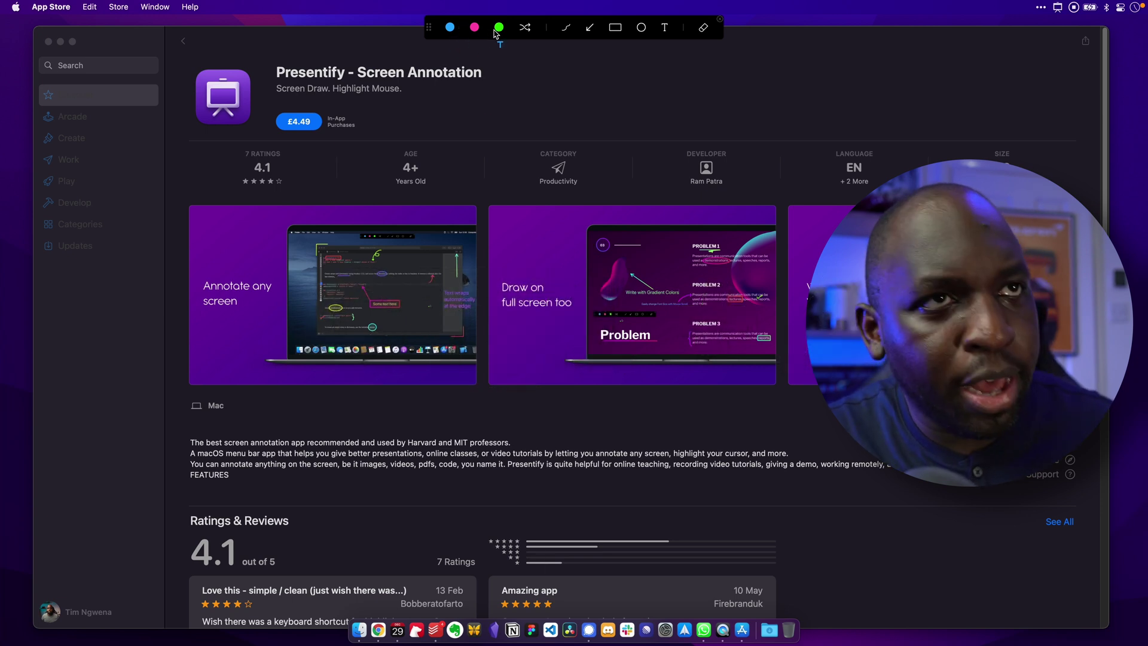
key("ctrl+a")
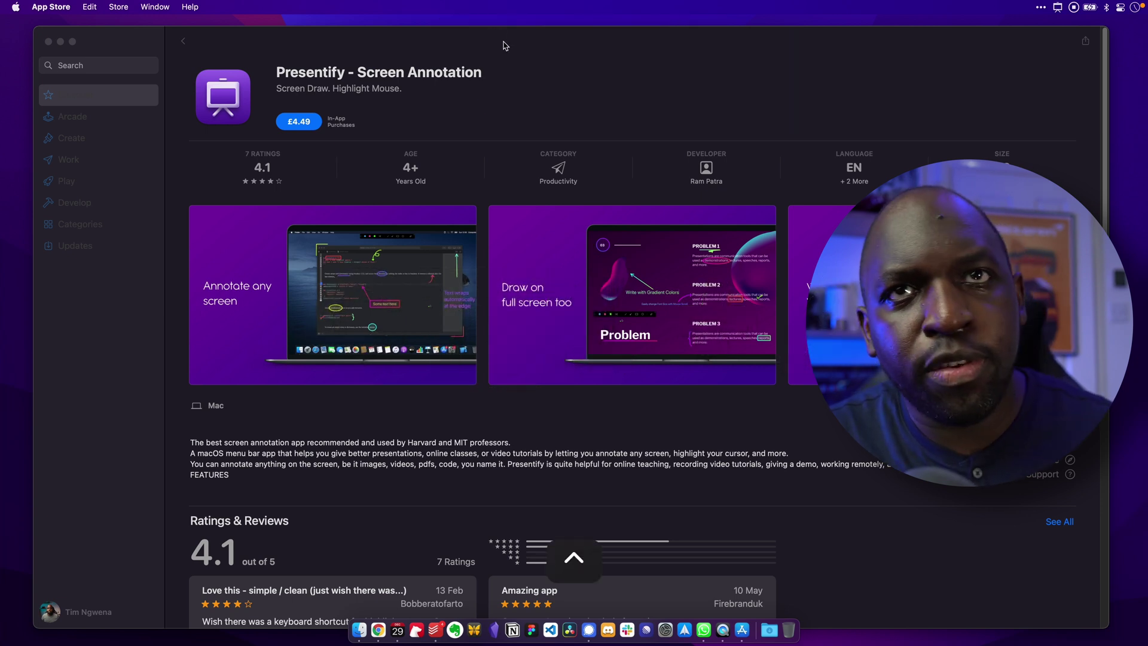
left_click(1058, 9)
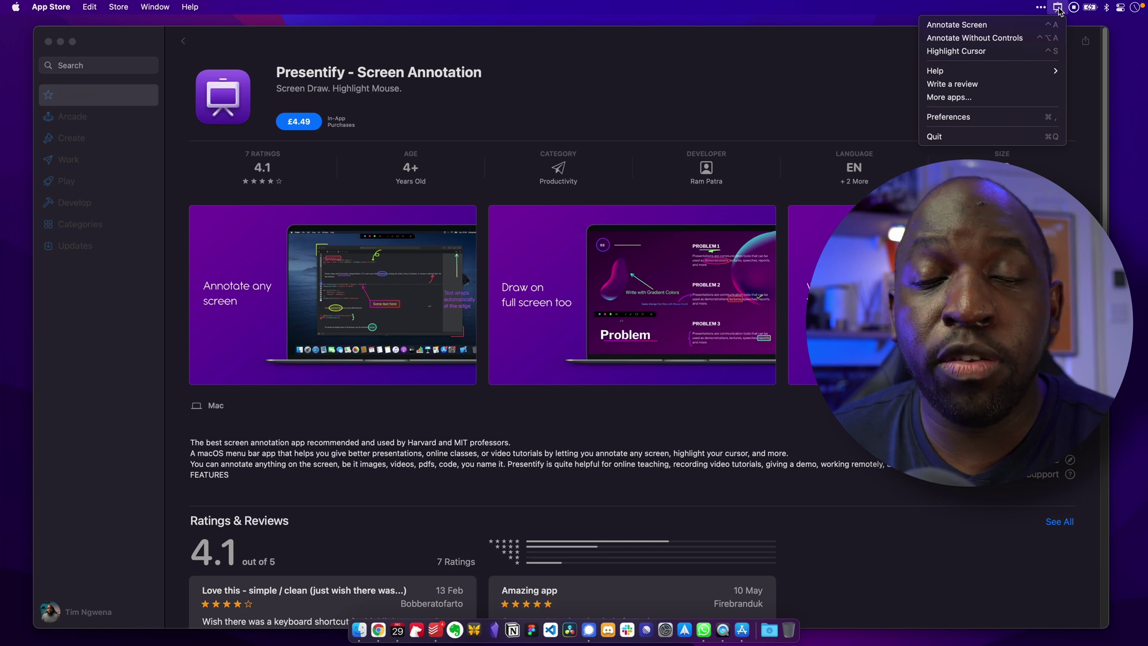
left_click(1014, 25)
key("t")
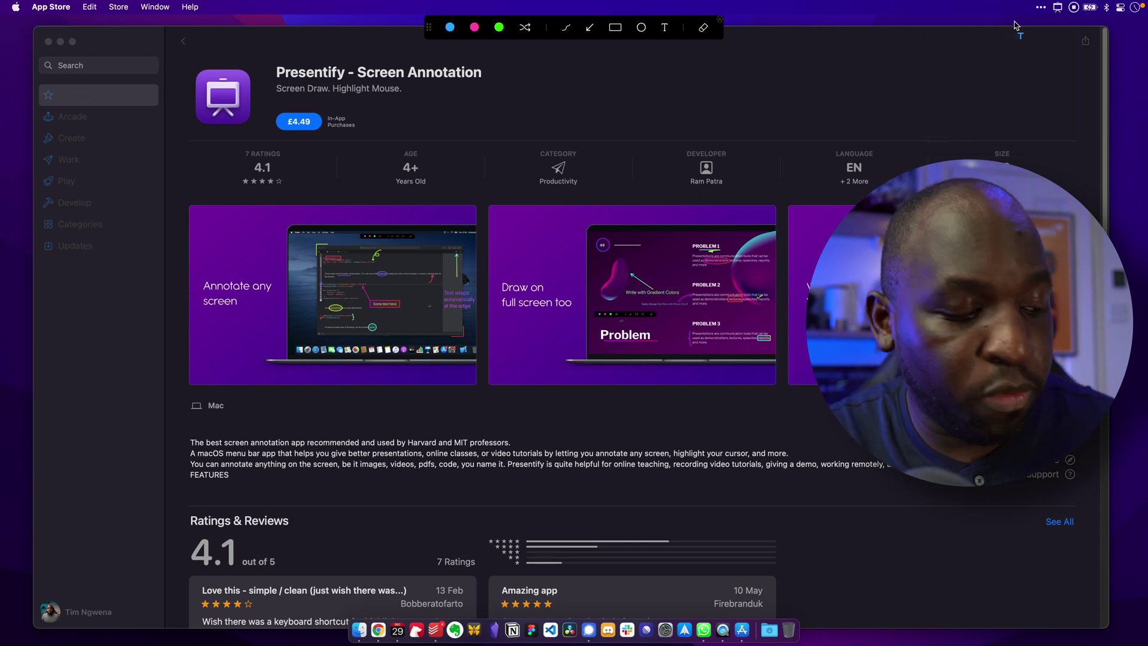
key("Escape")
left_click(1058, 8)
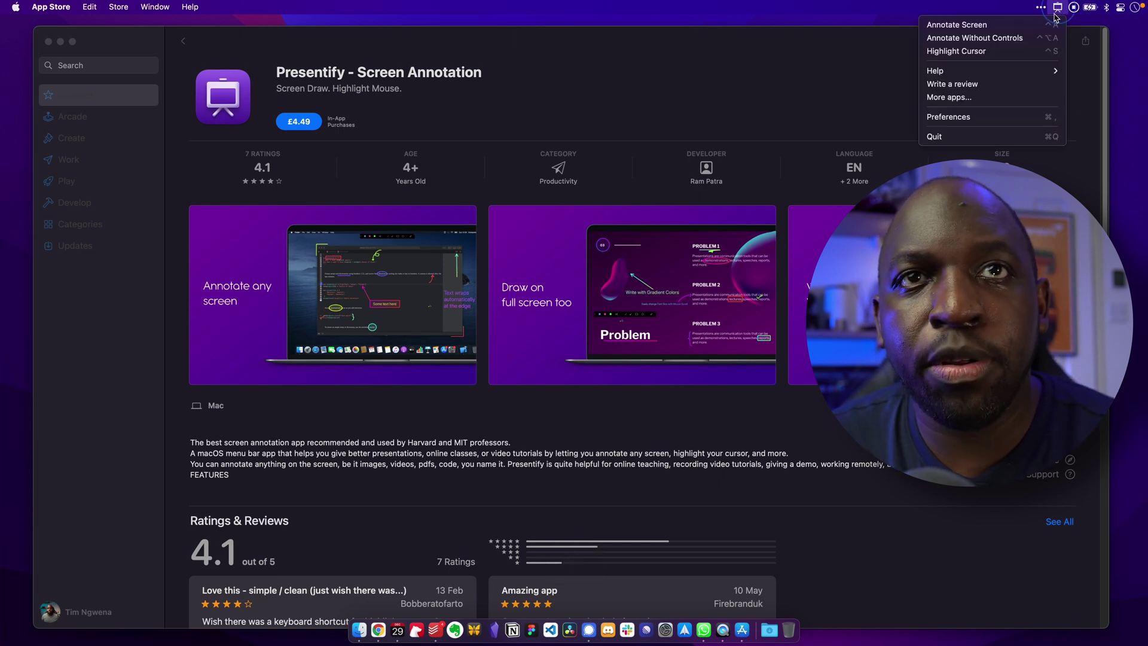
left_click(1014, 39)
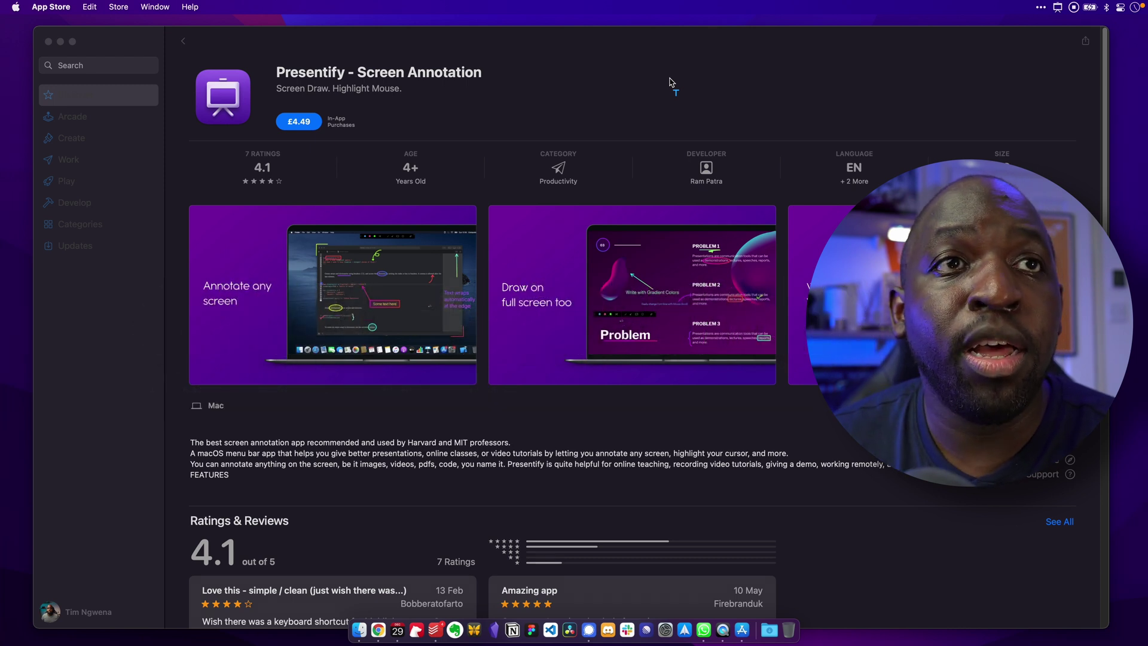
left_click(595, 86)
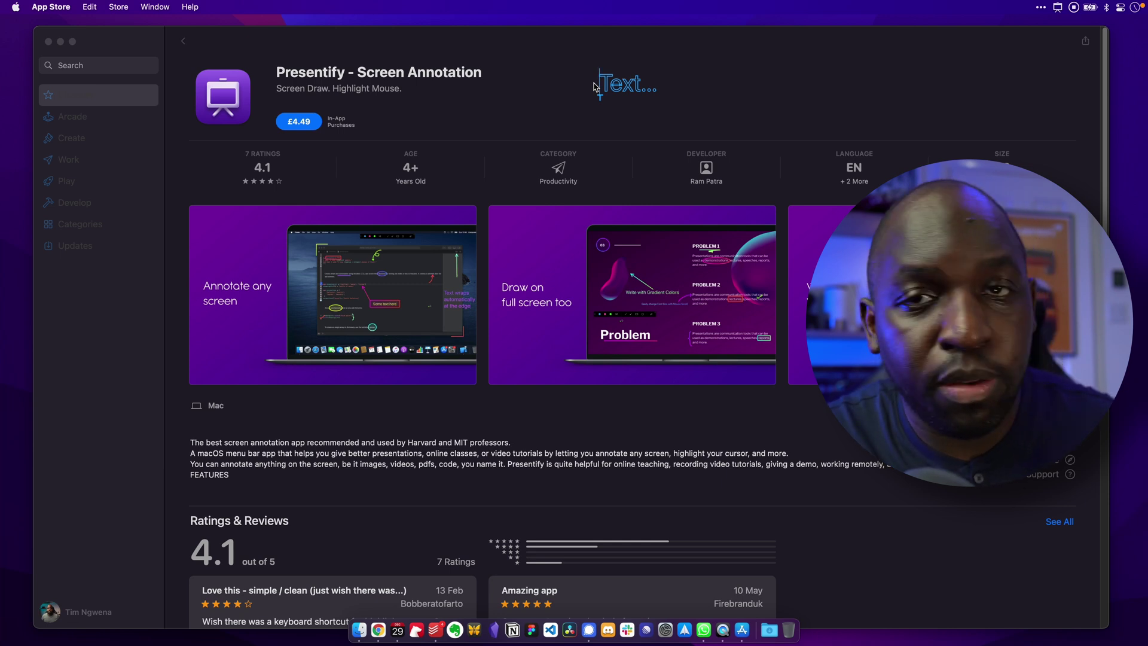
key("Escape")
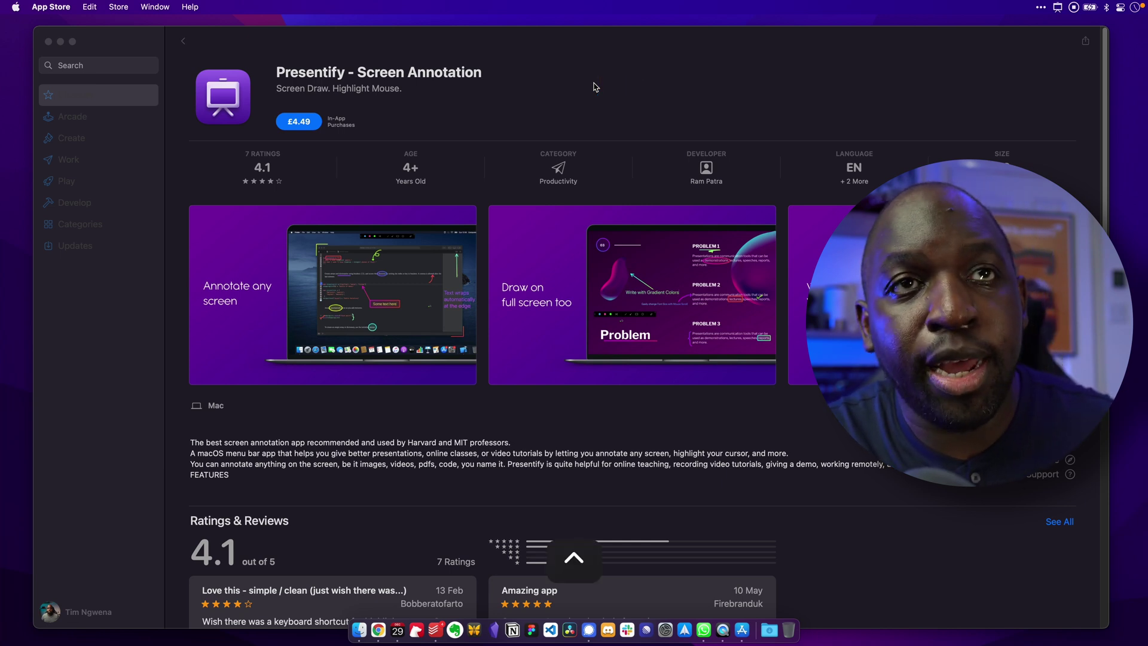
left_click(1056, 8)
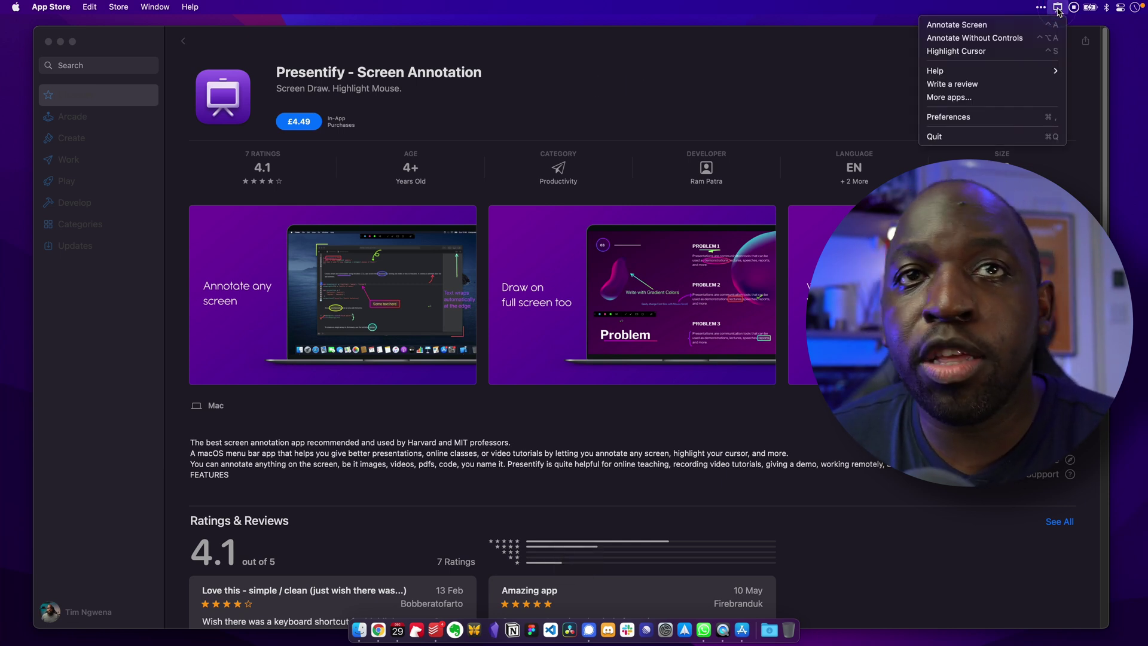
Try cursor highlighting, then switch it off with Stop Highlighting Cursor in Presentify's menu
left_click(1009, 57)
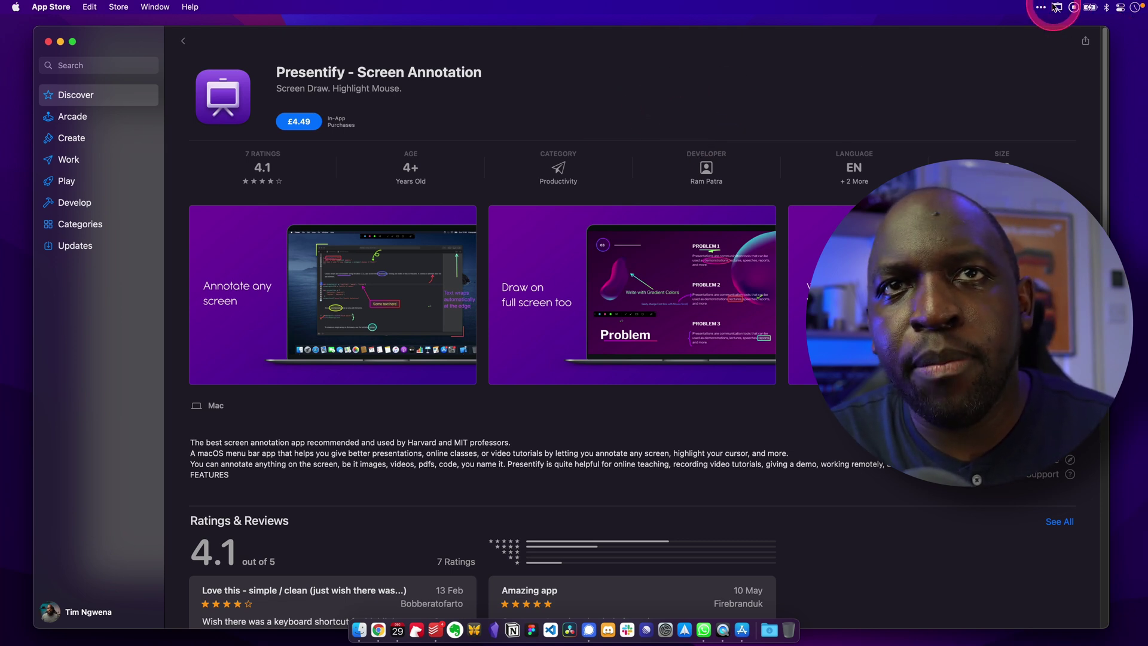
left_click(1057, 8)
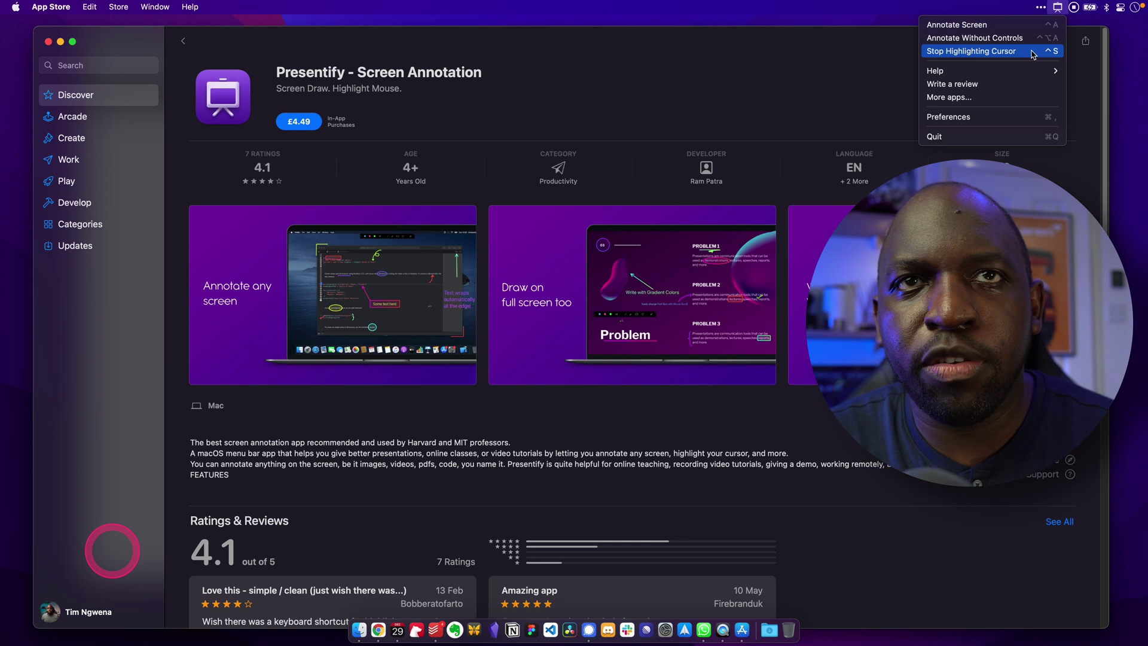
left_click(1032, 53)
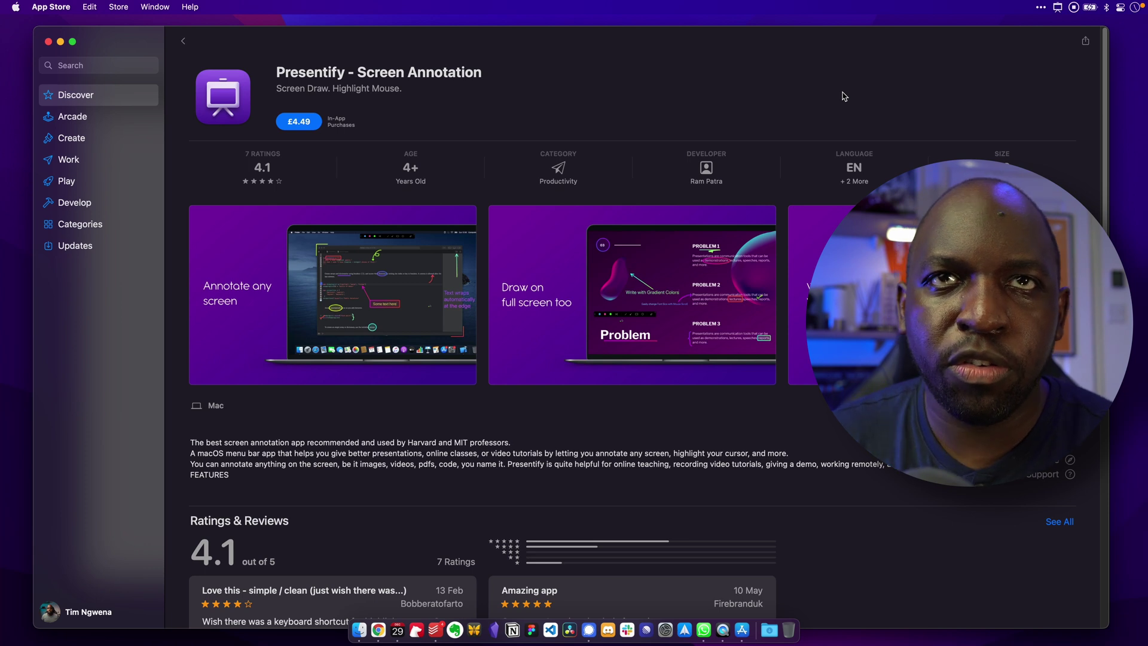
Open Presentify Preferences from the menu-bar icon and move the window down and left
left_click(1057, 7)
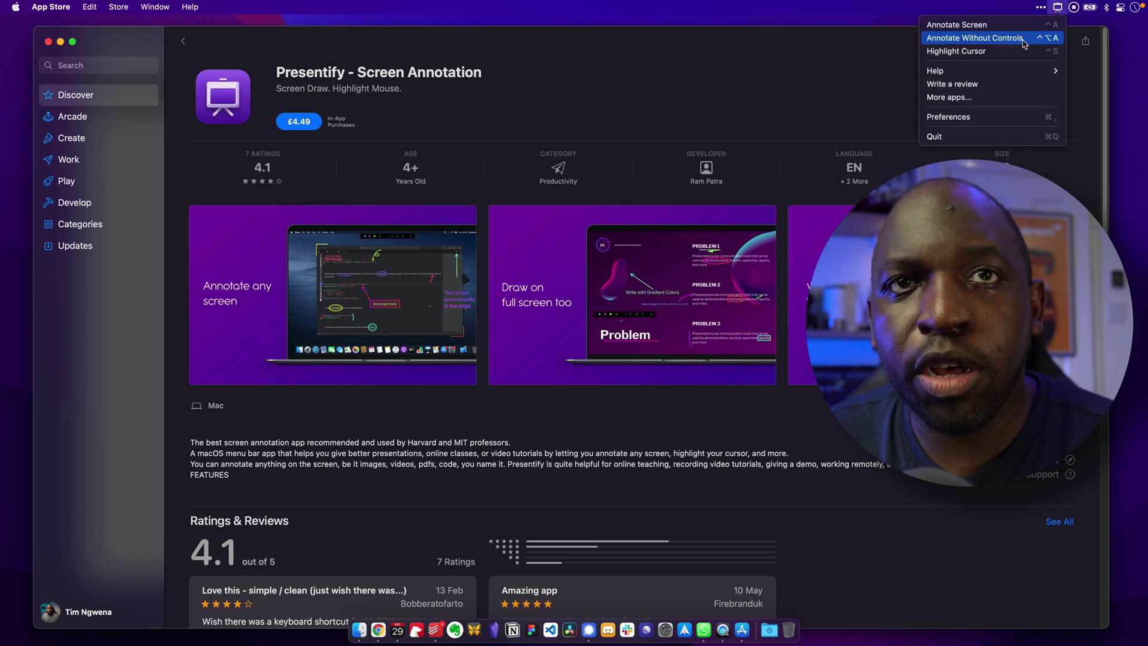
left_click(965, 116)
left_click_drag(681, 36, 623, 69)
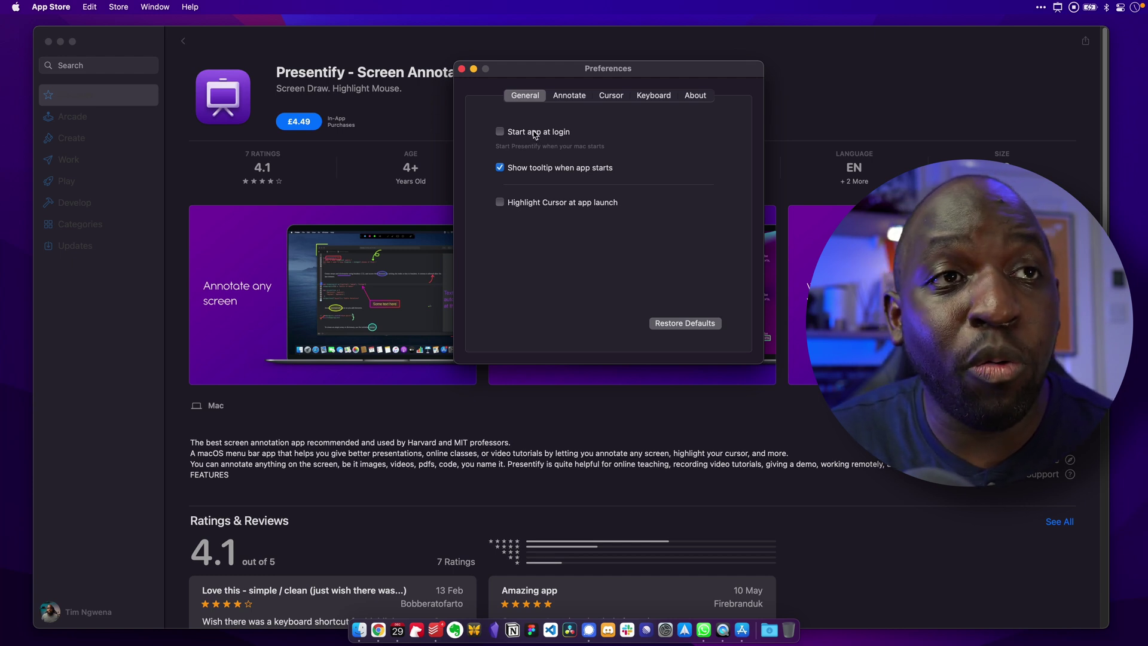
In the Annotate tab, set annotations to erase automatically after 2 seconds, then resume annotating
left_click(568, 97)
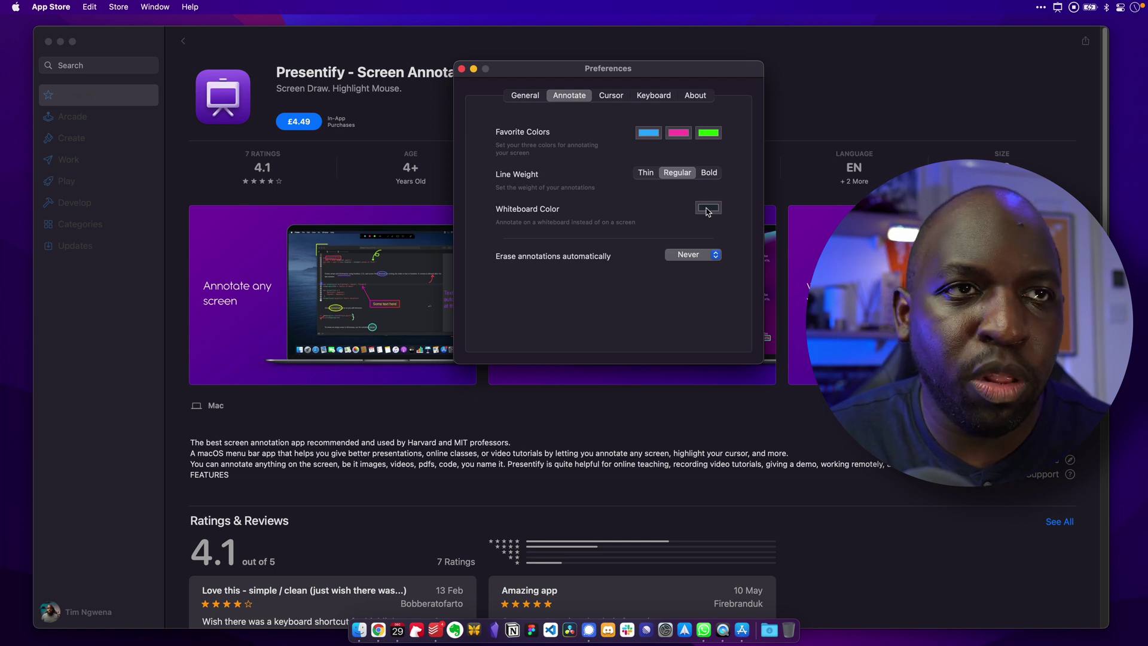
left_click(690, 256)
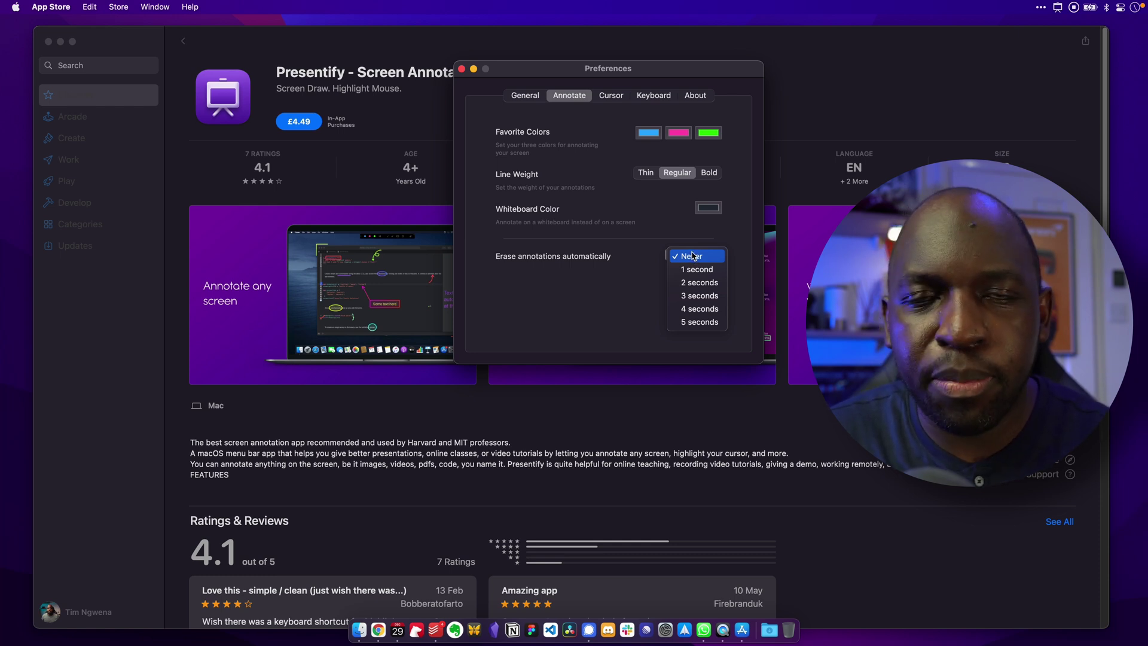
left_click(699, 309)
left_click(700, 260)
left_click(691, 230)
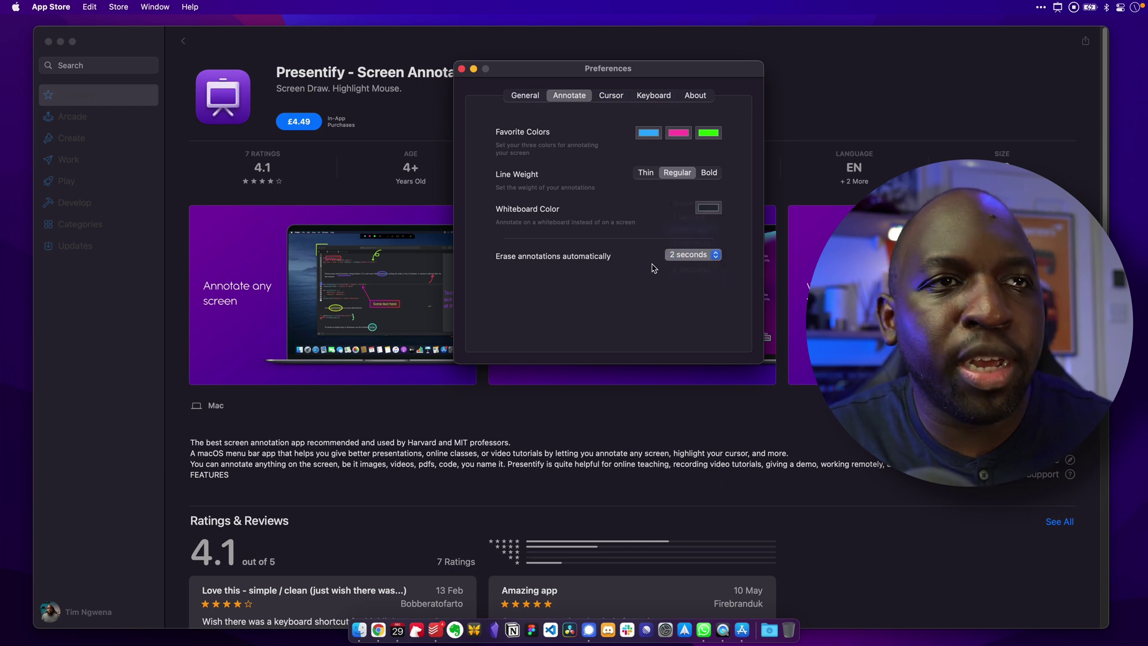
key("ctrl+alt+a")
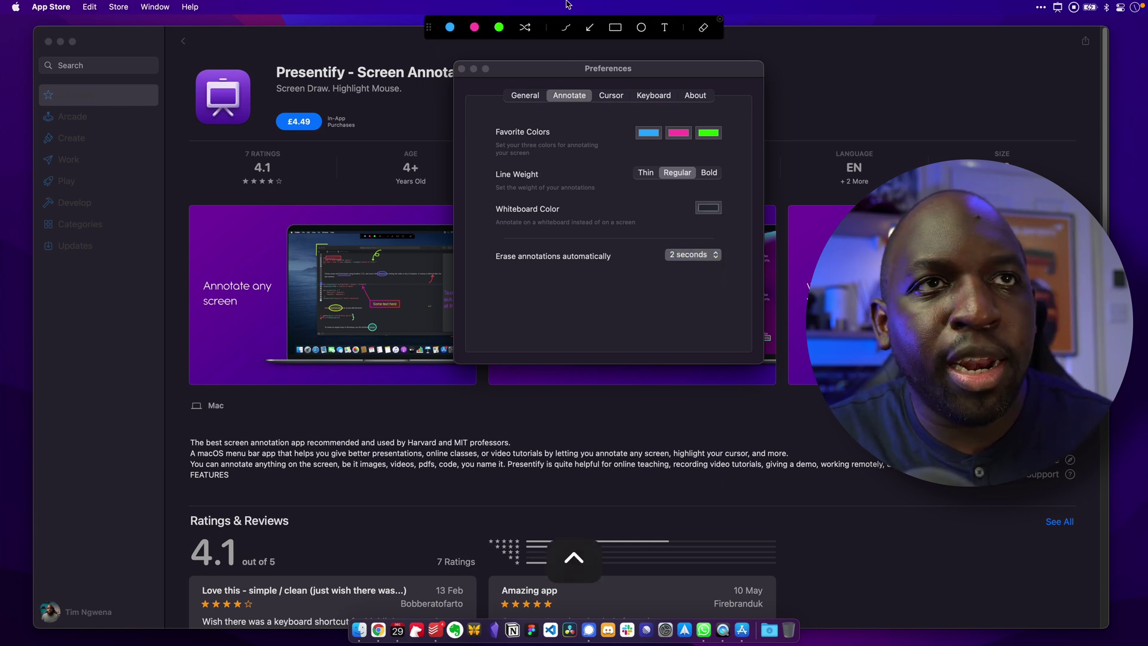
Draw blue arrows at the app title, the 4.1 rating and the Ratings & Reviews heading
left_click(589, 27)
left_click_drag(442, 93, 376, 126)
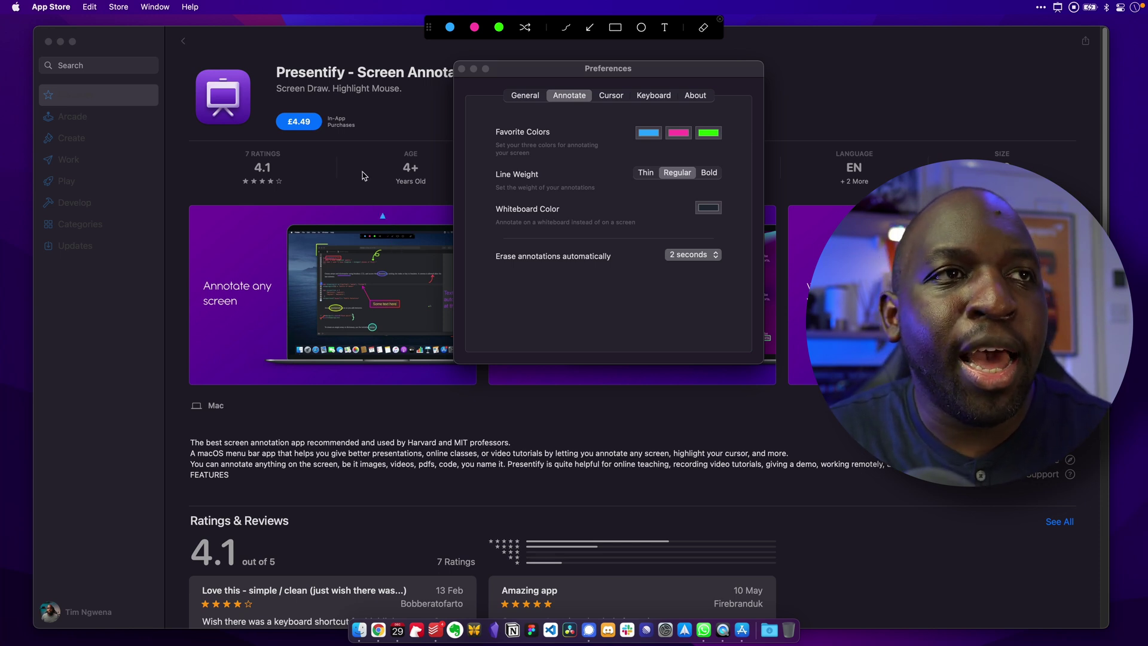
left_click_drag(345, 182, 288, 178)
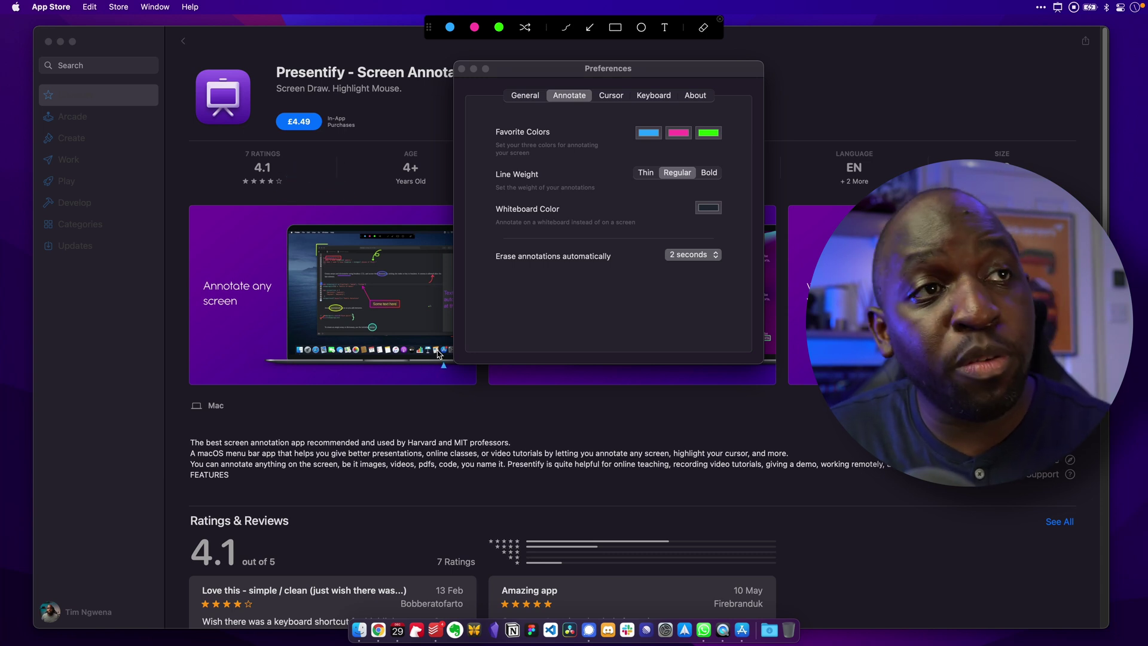
left_click_drag(398, 445, 297, 503)
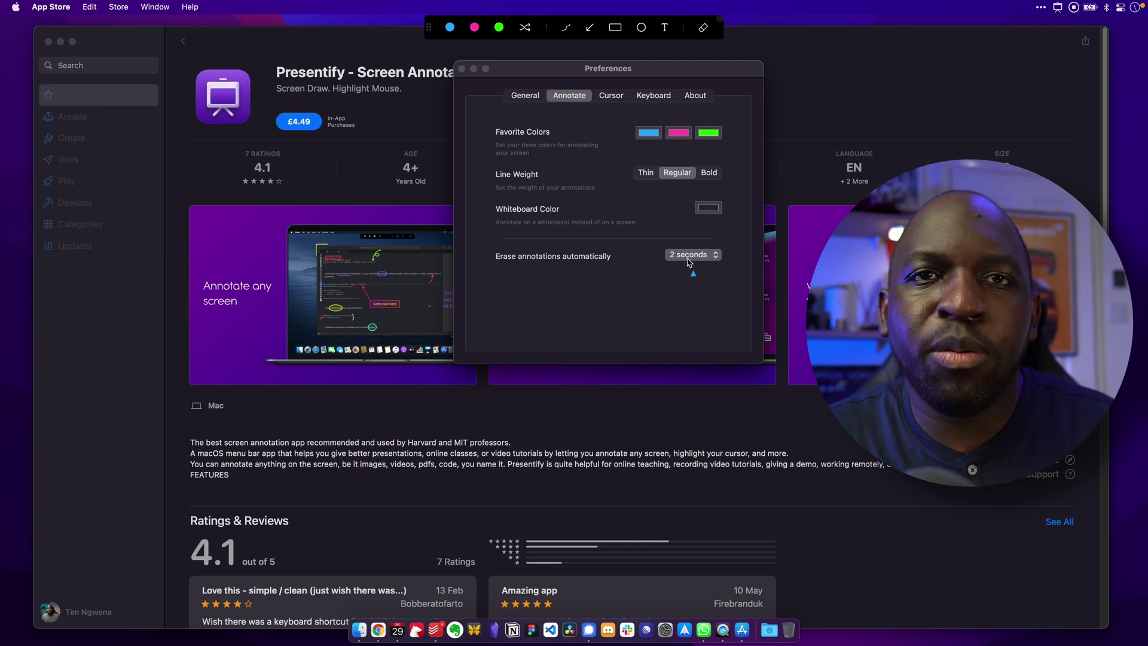
Exit annotation, look through the Cursor, Keyboard and About preference tabs, and open Compzets.com
key("Escape")
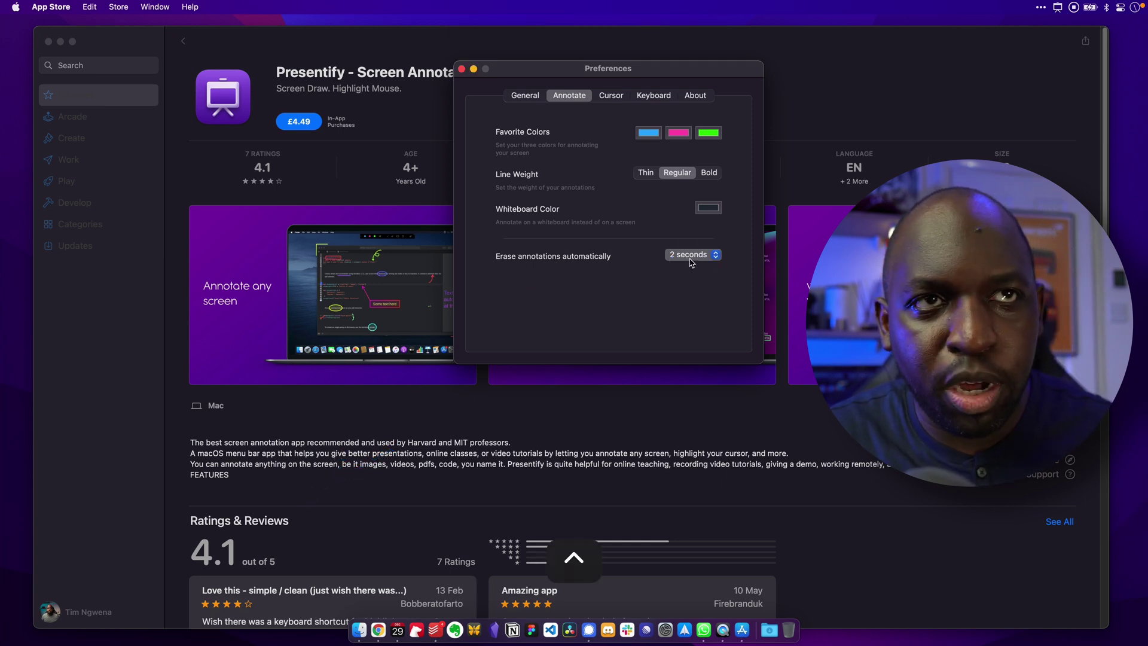
left_click(604, 95)
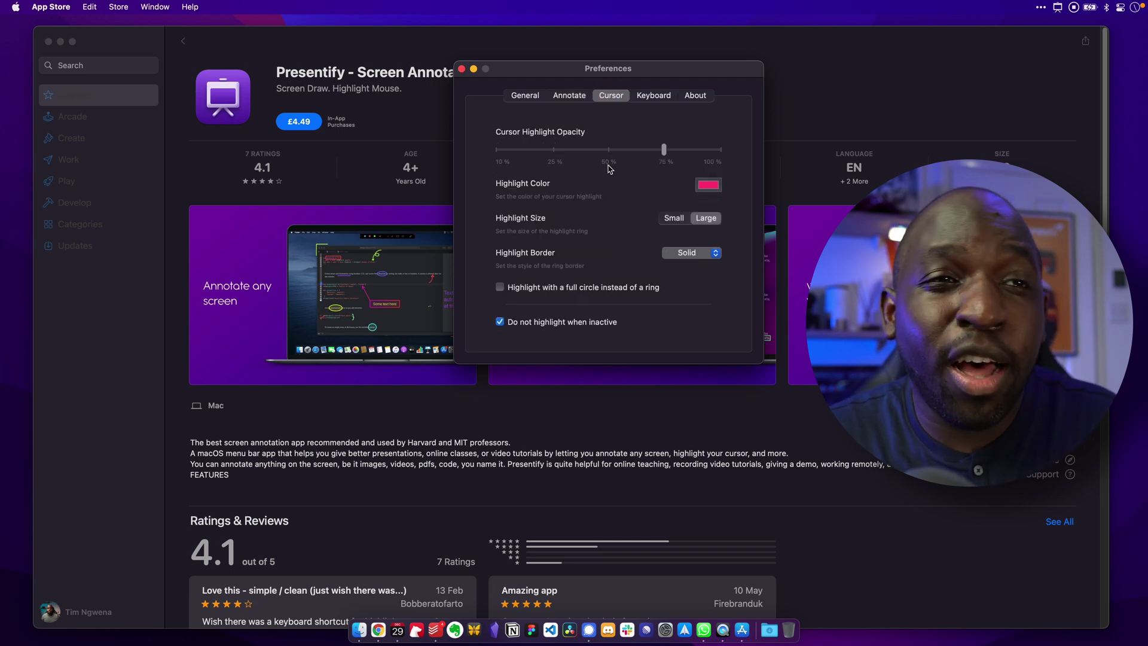
left_click(657, 97)
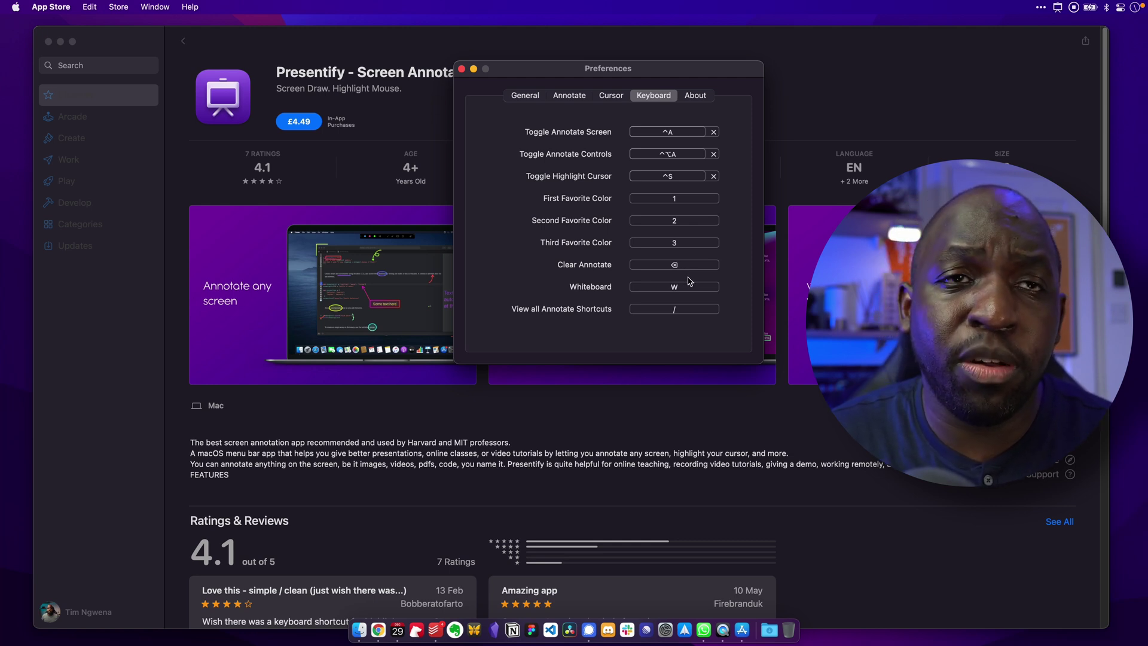
left_click(704, 102)
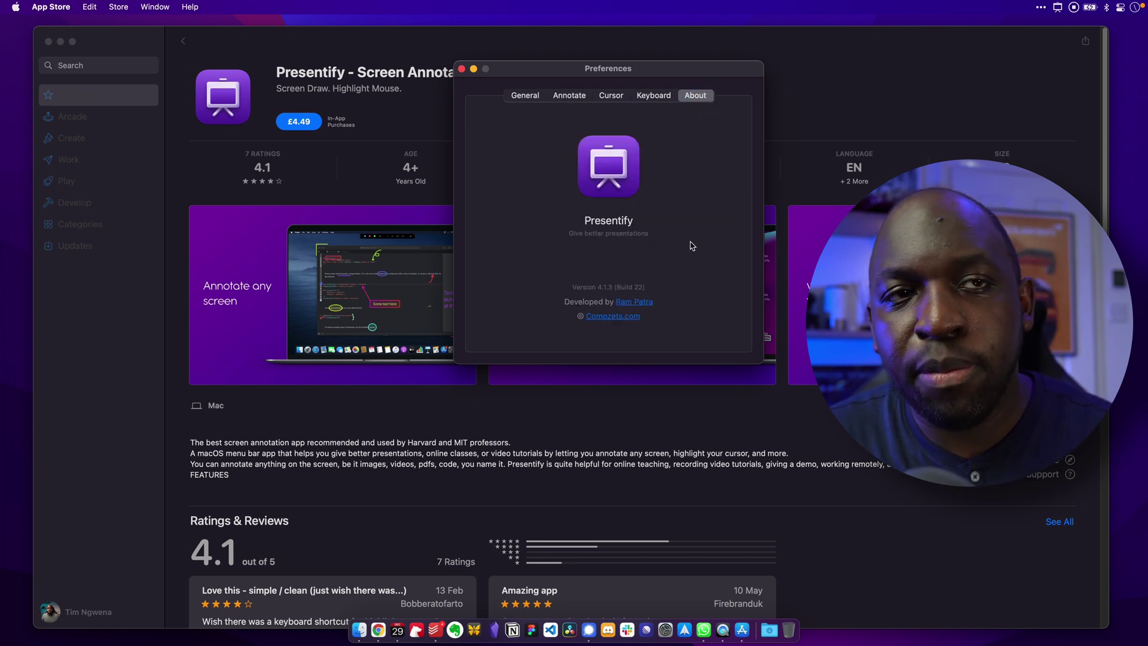
left_click(612, 317)
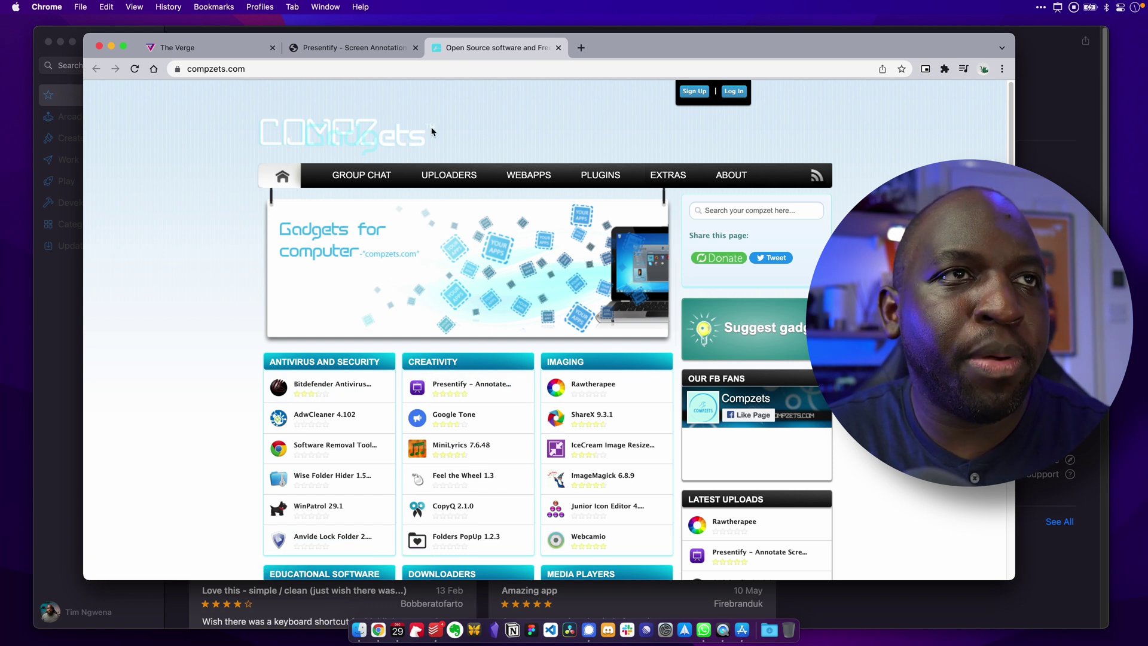
Return to the Presentify App Store preview page in Chrome and scroll through it
left_click(383, 48)
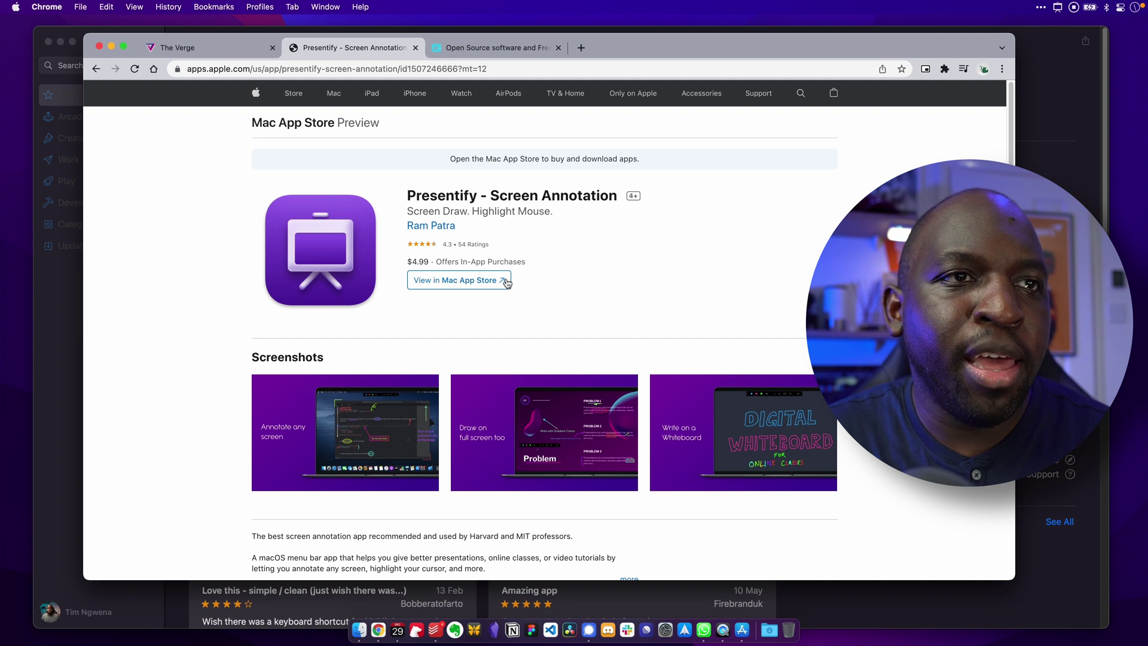
scroll(592, 305, "down", 10)
scroll(475, 245, "up", 10)
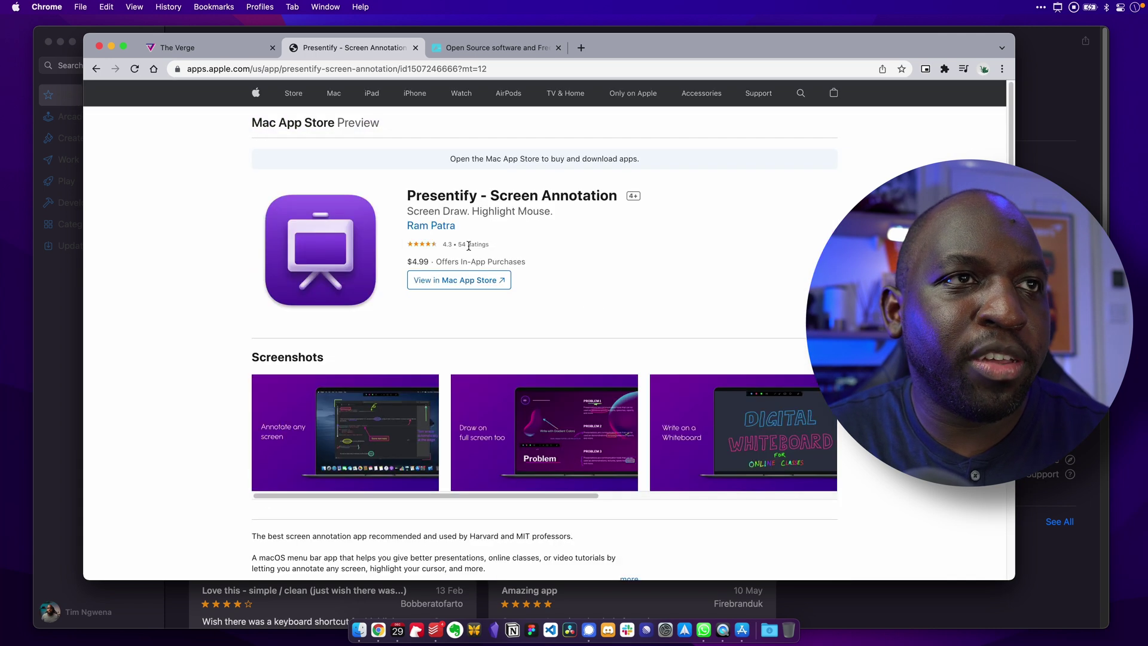
scroll(651, 314, "down", 20)
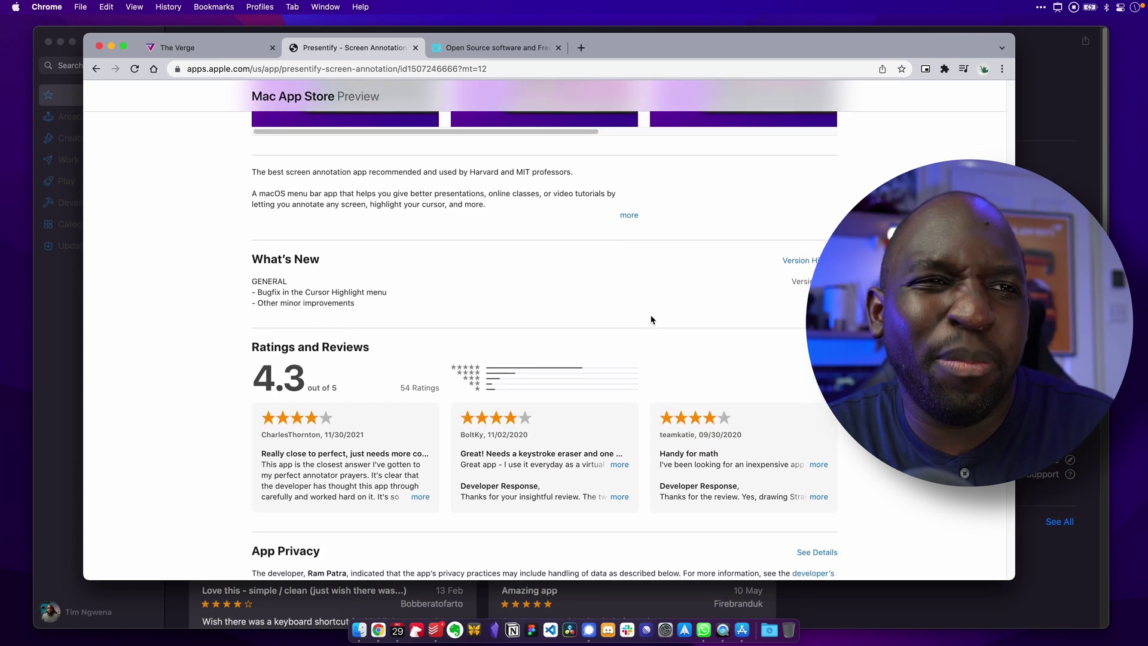
Search 'presentify mac', browse the official Presentify website, then bring the App Store listing forward
left_click(351, 70)
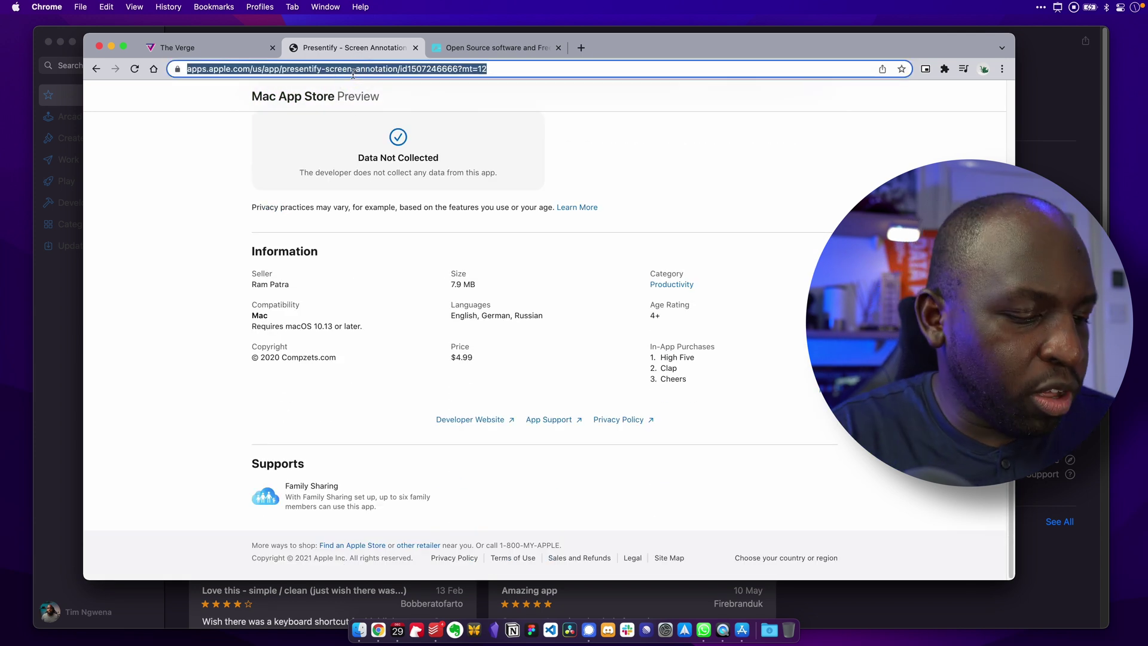
type("presntify")
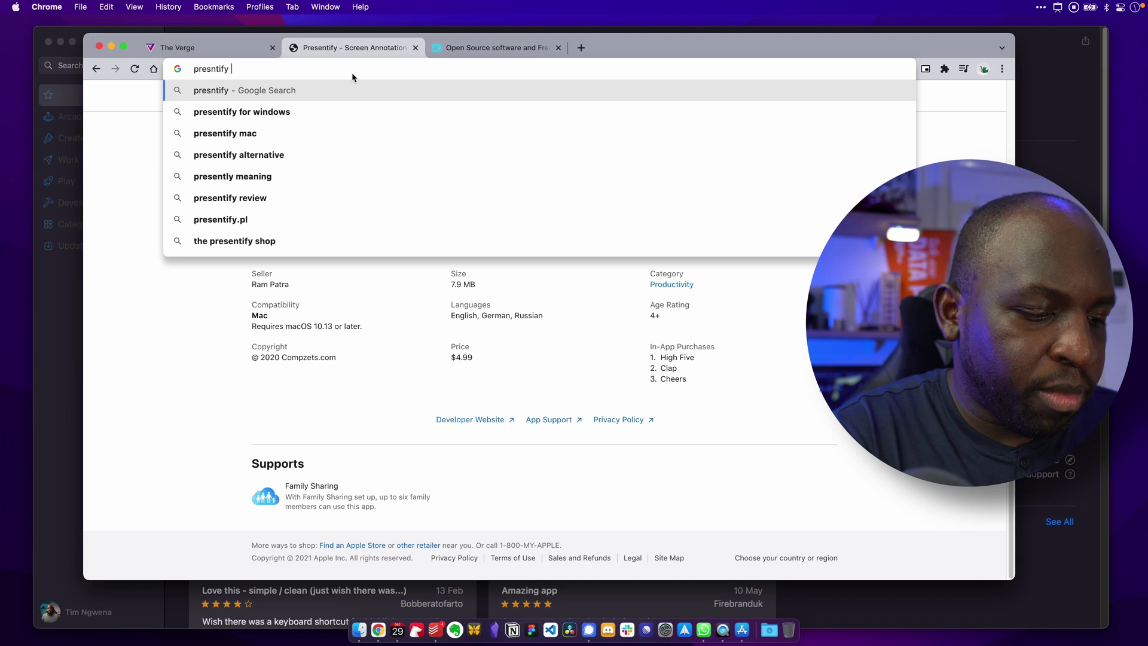
key("Down")
key("Down")
key("Return")
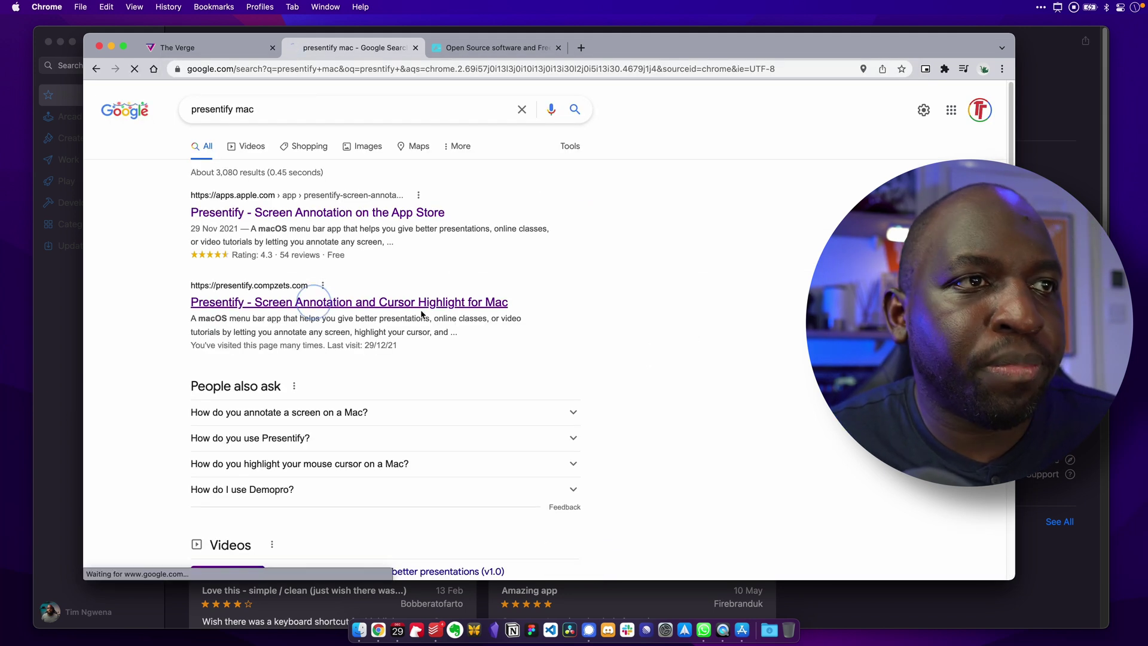
left_click(350, 304)
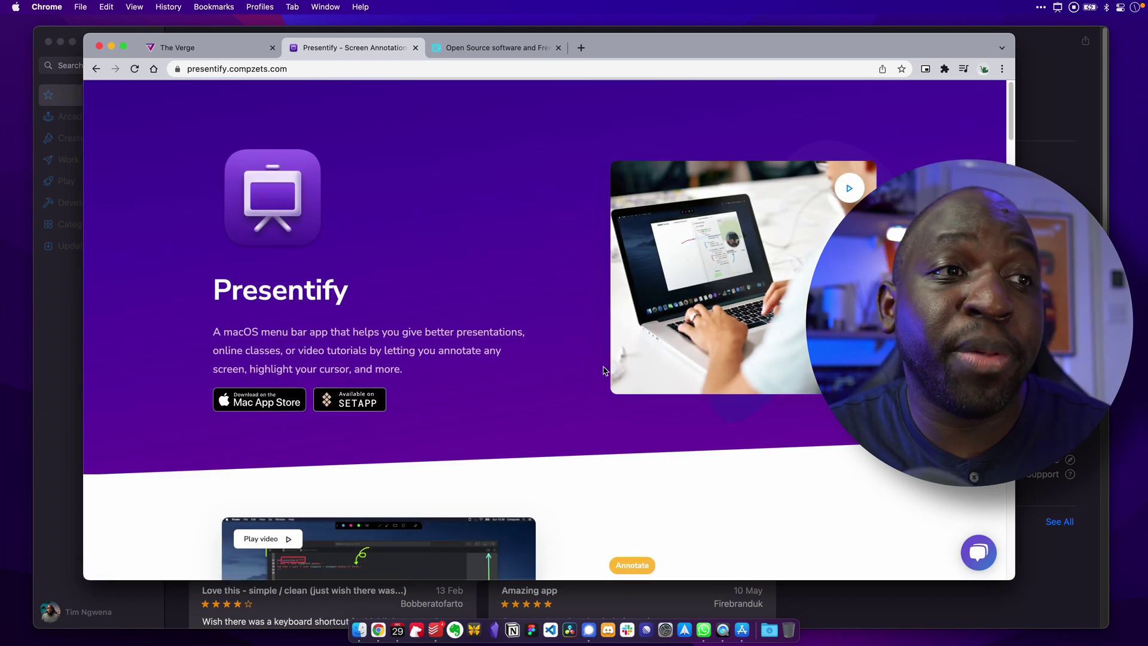
scroll(603, 370, "down", 3)
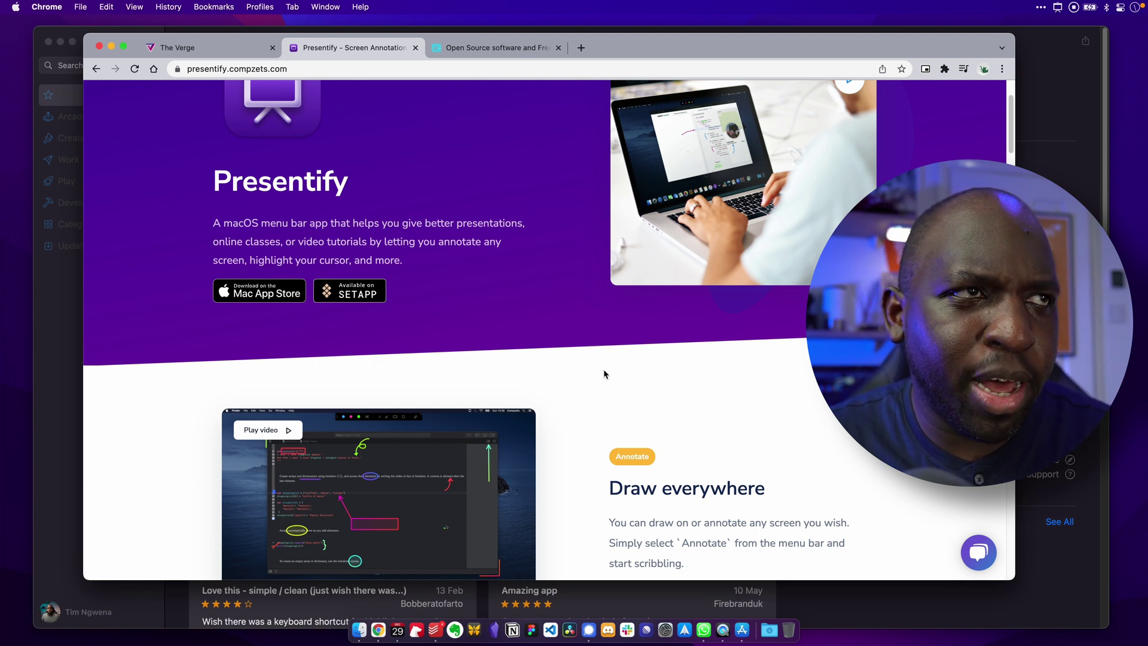
left_click(1067, 108)
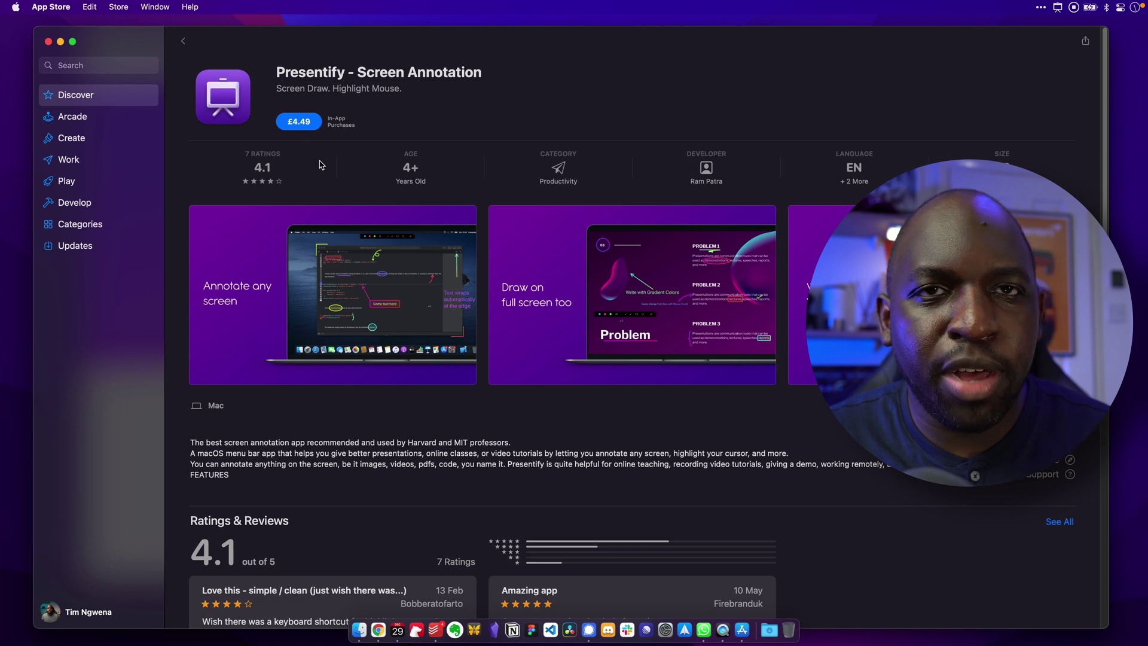
Bring the Chrome window showing presentify.compzets.com back to the front through Mission Control
left_click(1041, 8)
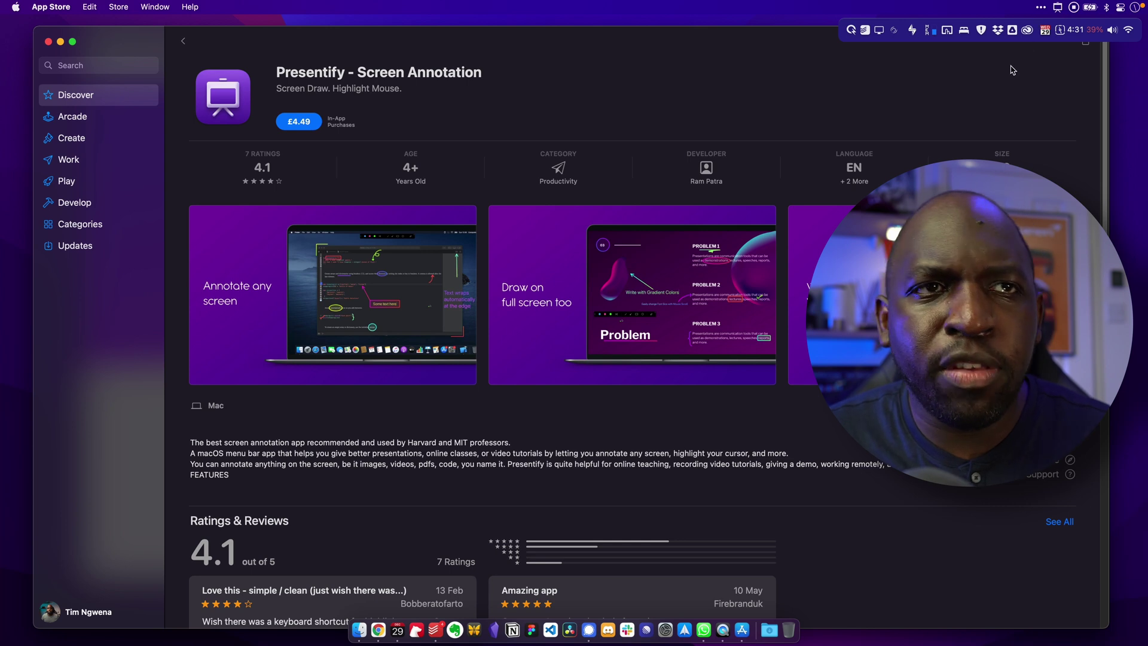
key("ctrl+Up")
left_click(158, 453)
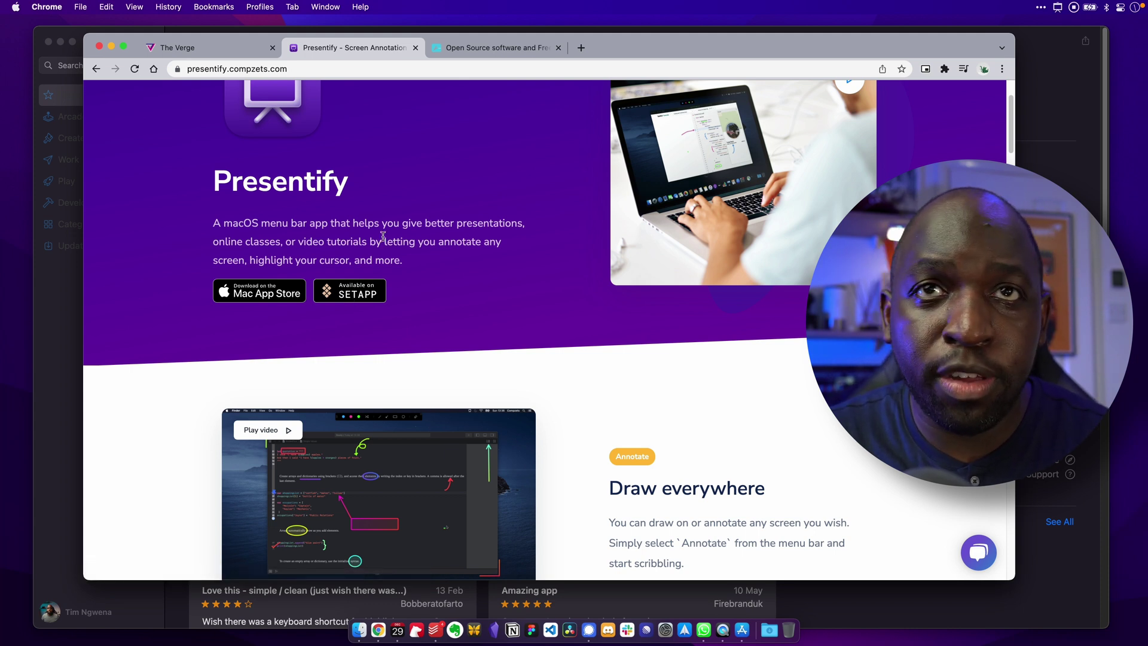
Show the hidden menu-bar icons via the ellipsis, leaving presentify.compzets.com open in Chrome
left_click(1038, 10)
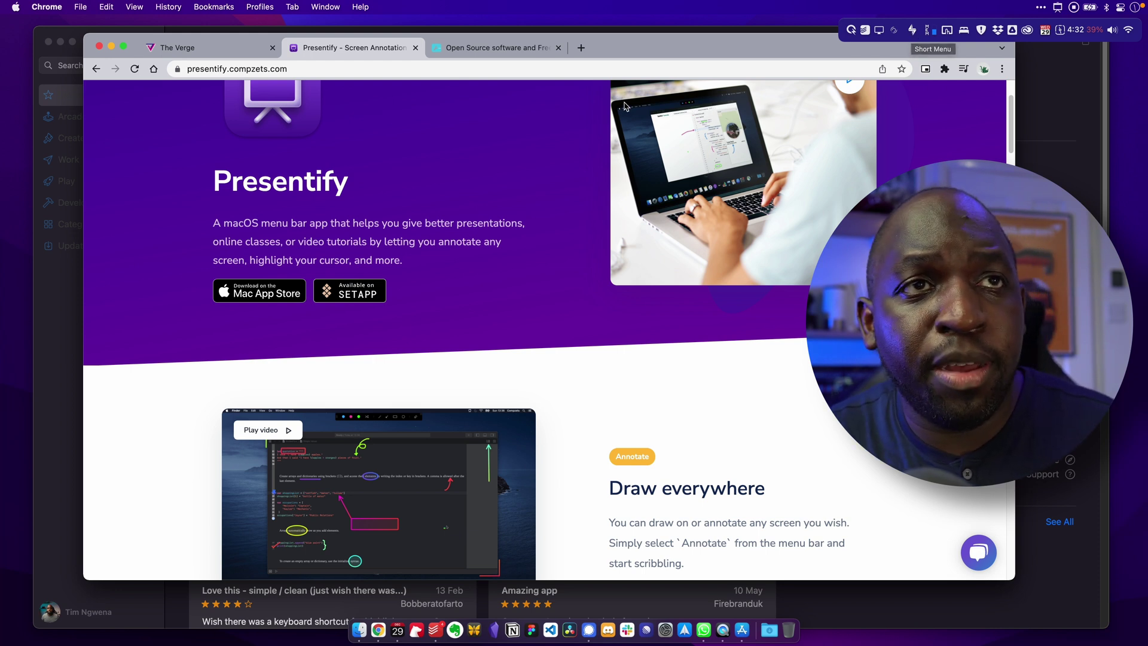
In a new Chrome tab, search for 'setapp' and open setapp.com
left_click(581, 48)
type("setapp")
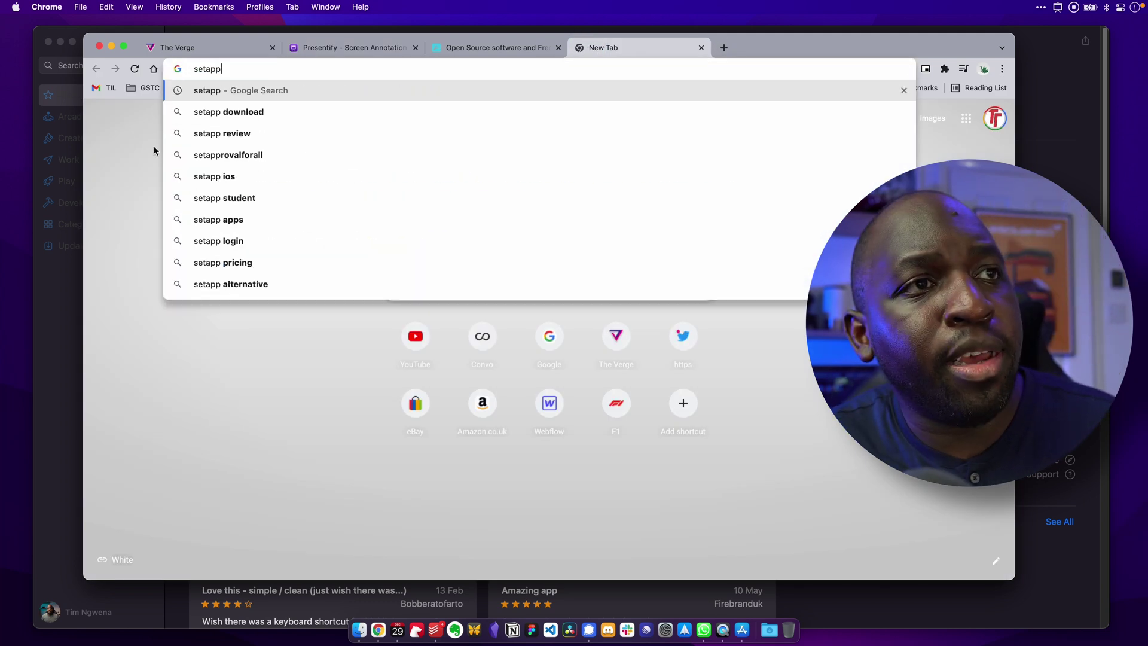
left_click(233, 96)
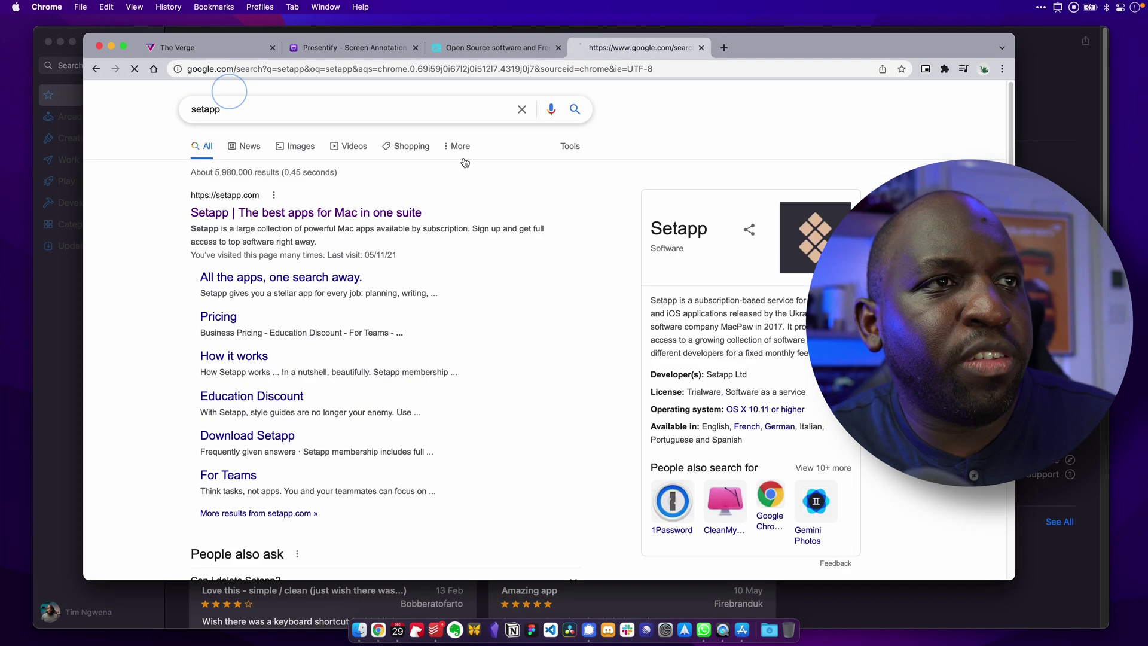
left_click(251, 205)
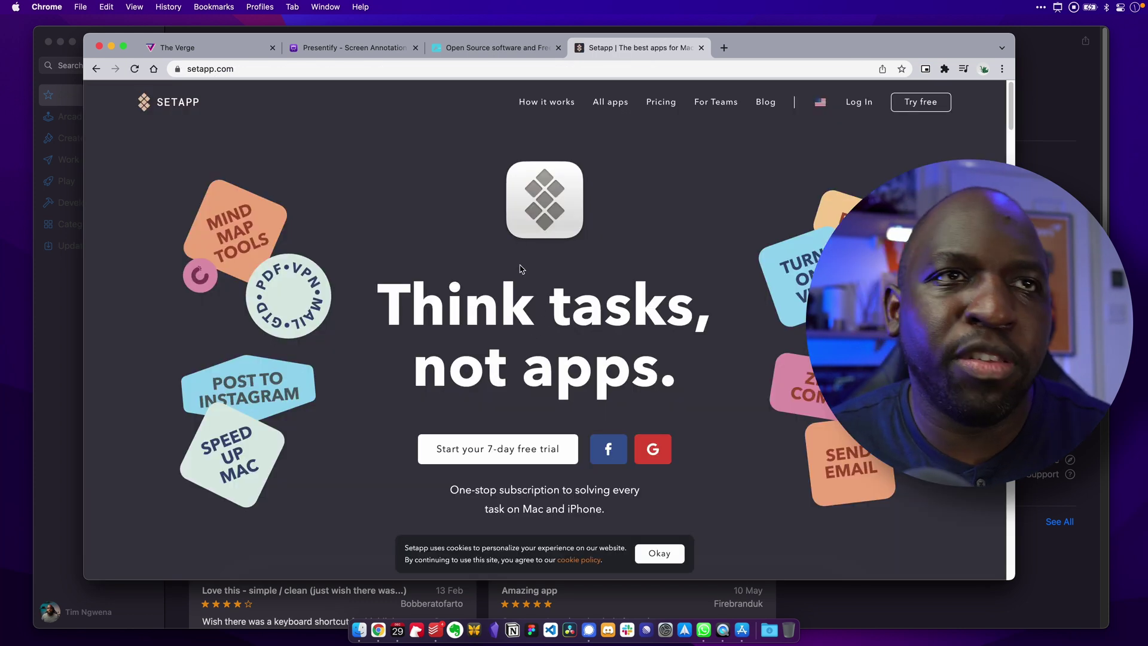
Browse Setapp's All apps to the Maintenance category, then minimise Chrome
left_click(615, 114)
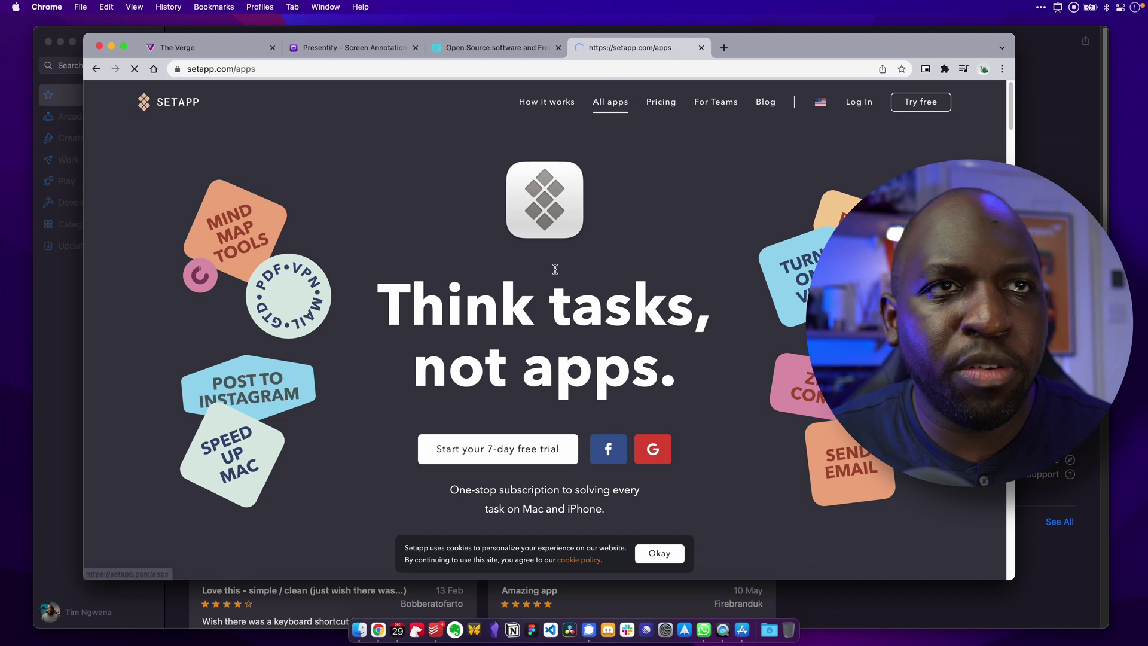
scroll(432, 418, "down", 4)
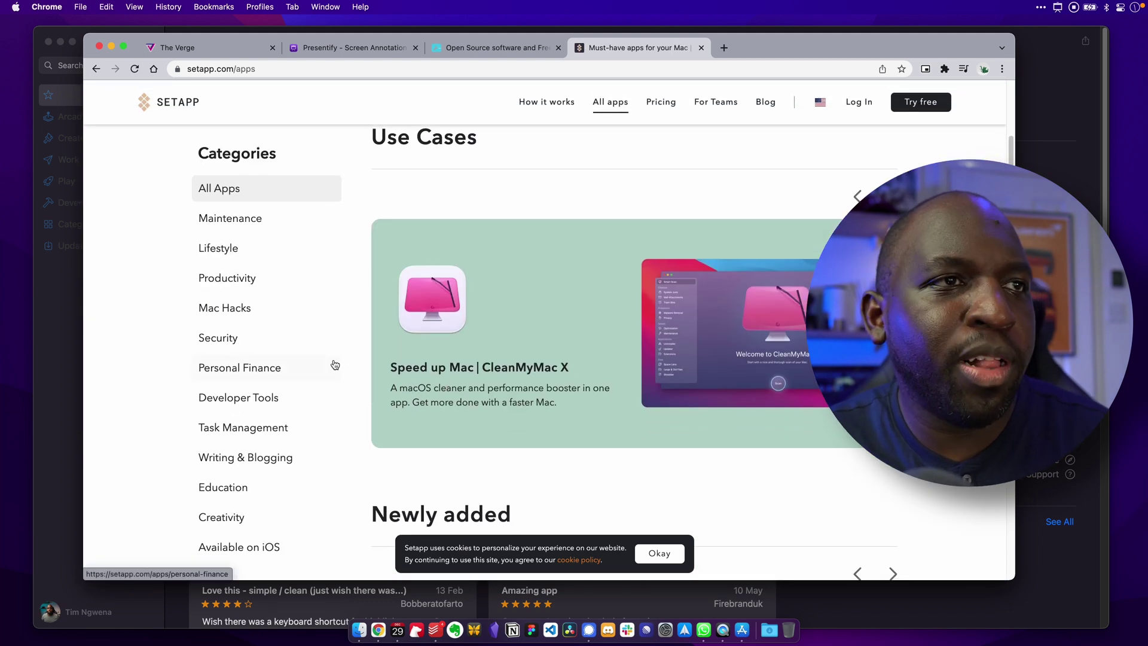
scroll(277, 245, "down", 3)
left_click(258, 218)
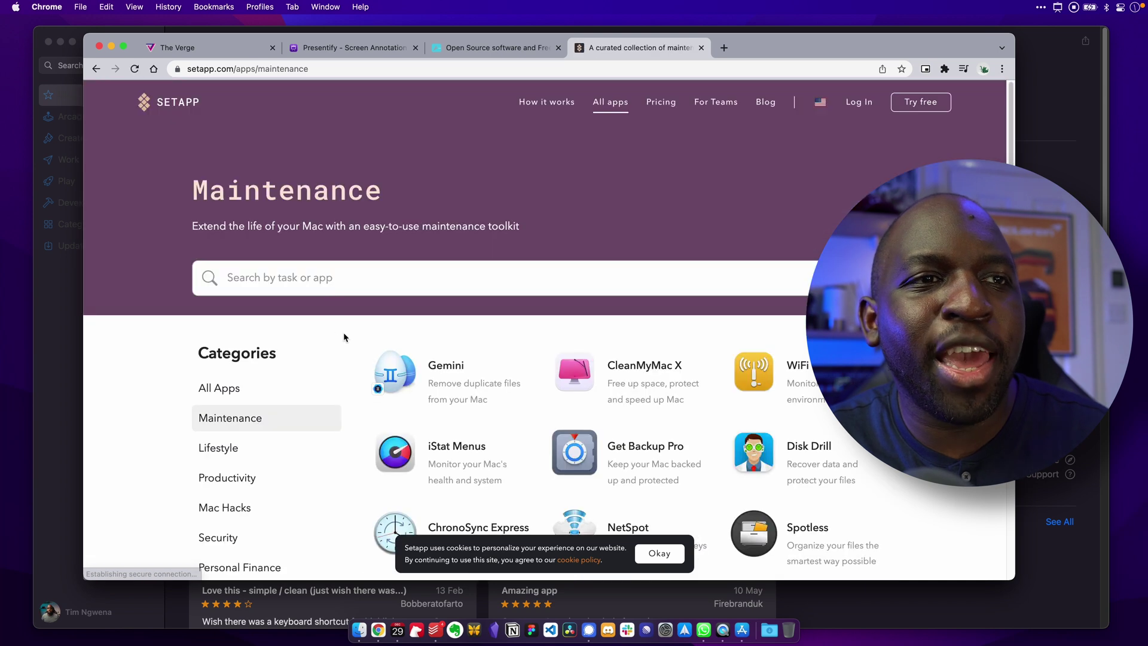
scroll(436, 371, "down", 4)
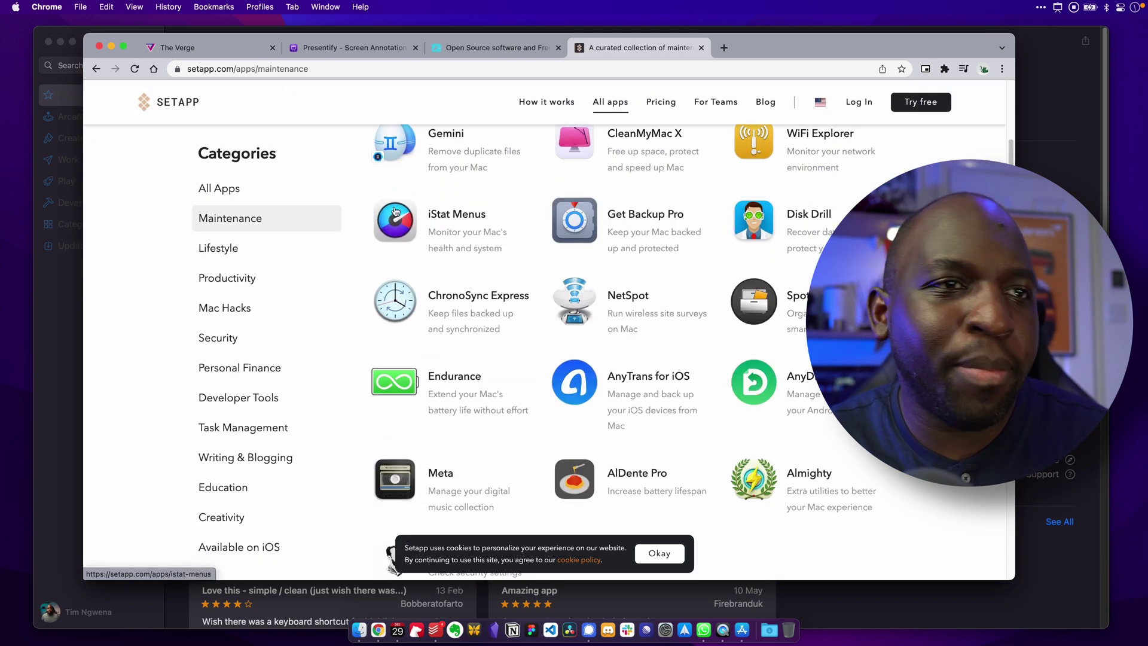
scroll(519, 308, "down", 4)
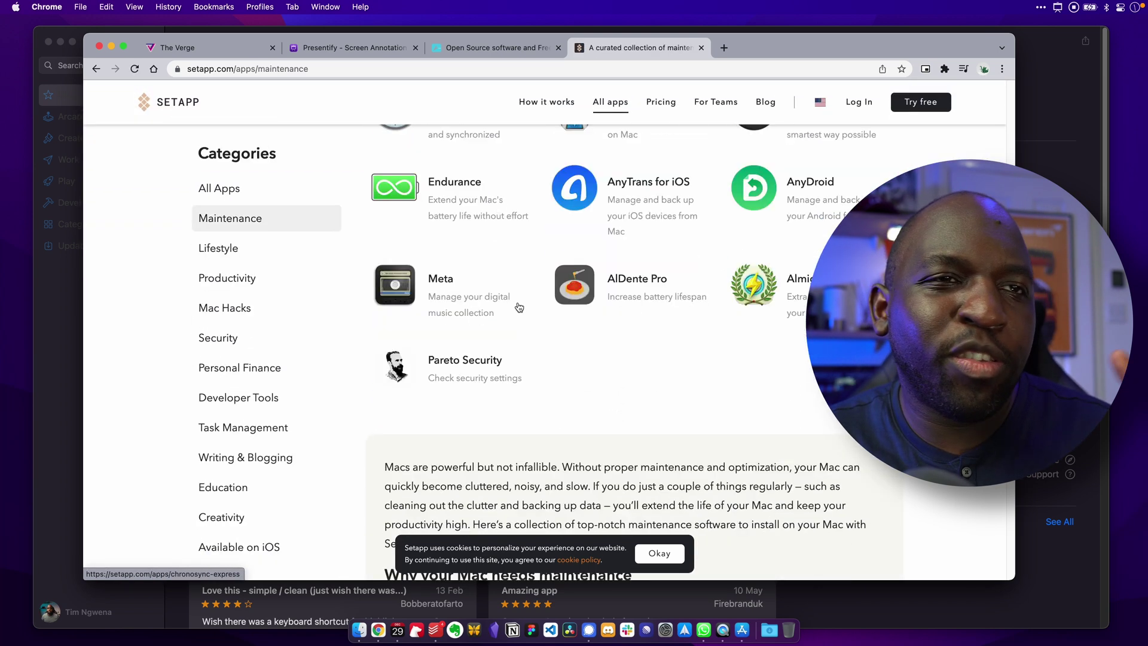
scroll(520, 311, "up", 8)
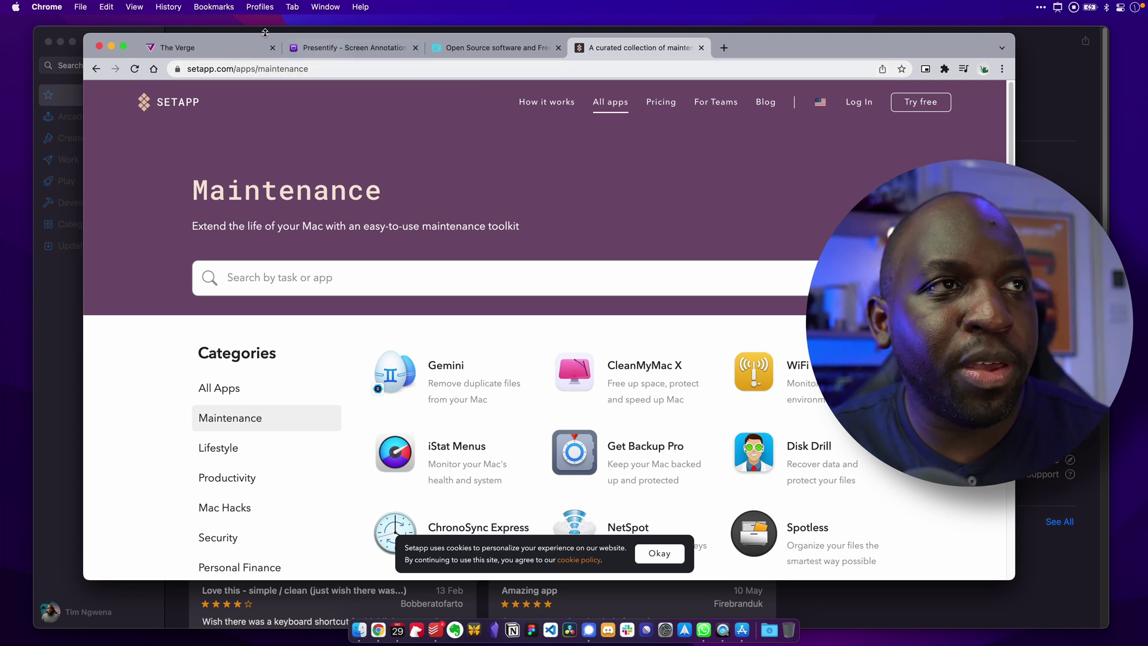
left_click(110, 47)
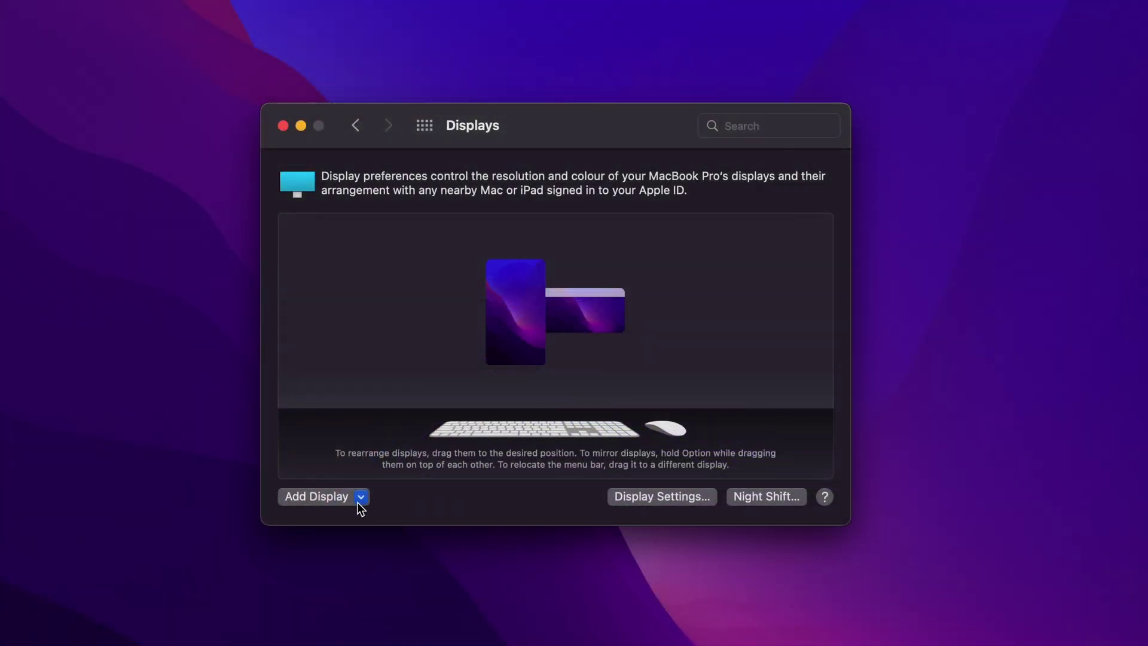
Add the iPad from the Add Display list as an extra display and open its arrangement options
left_click(360, 497)
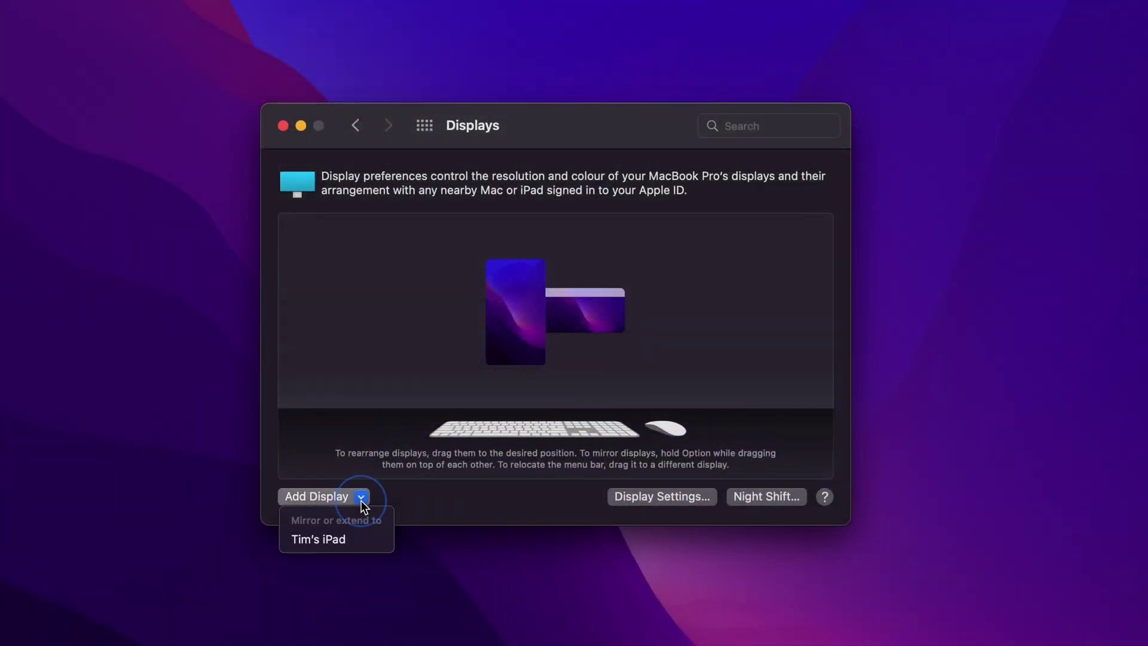
left_click(349, 541)
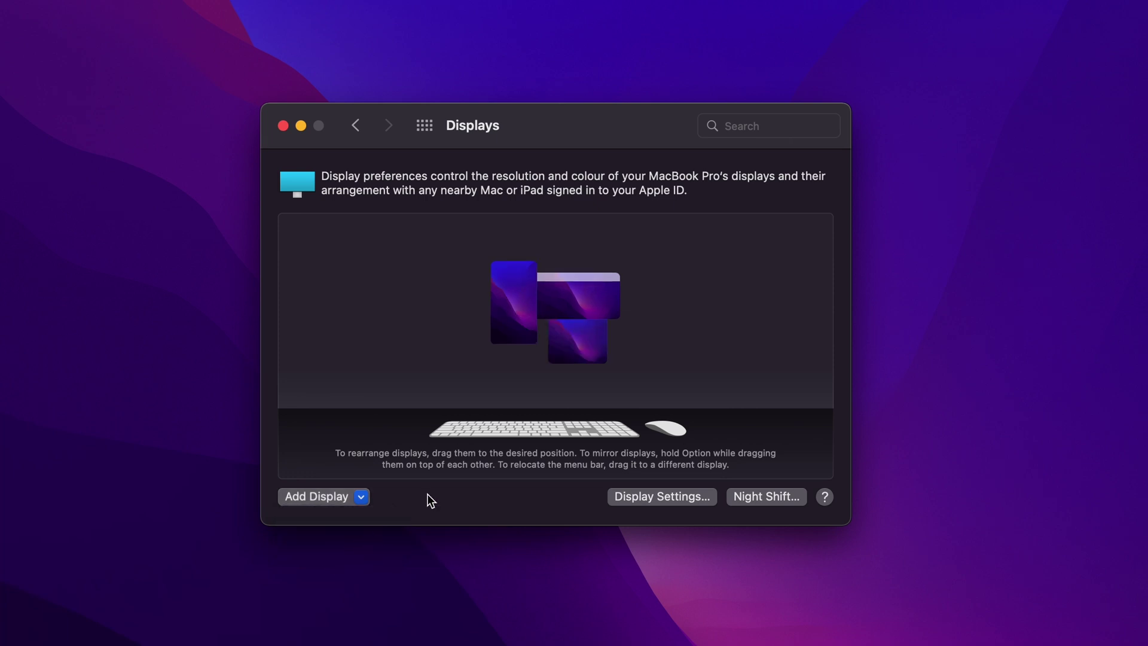
right_click(577, 332)
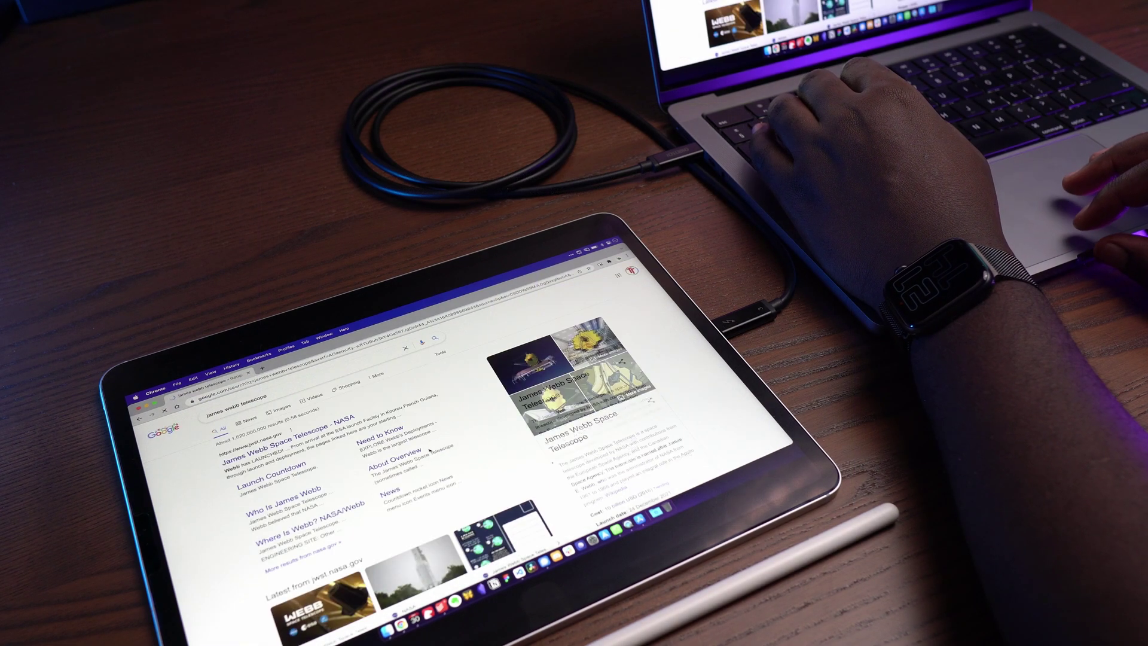
On the iPad, open the James Webb Space Telescope Wikipedia article and view its illustration full-screen
scroll(429, 449, "down", 10)
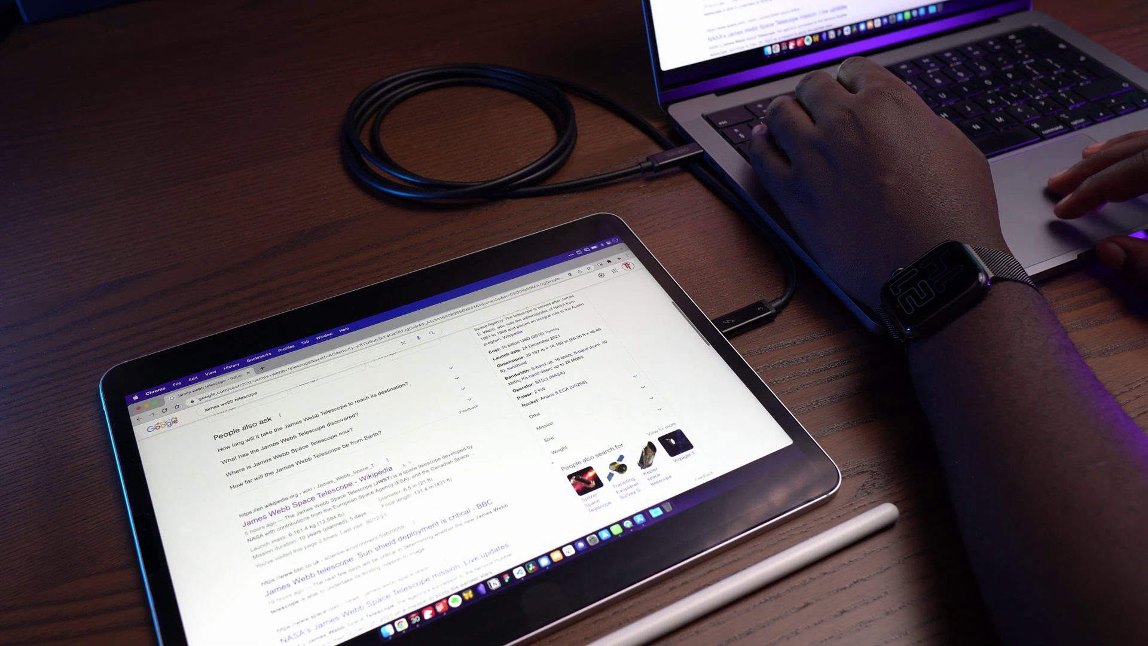
left_click(358, 478)
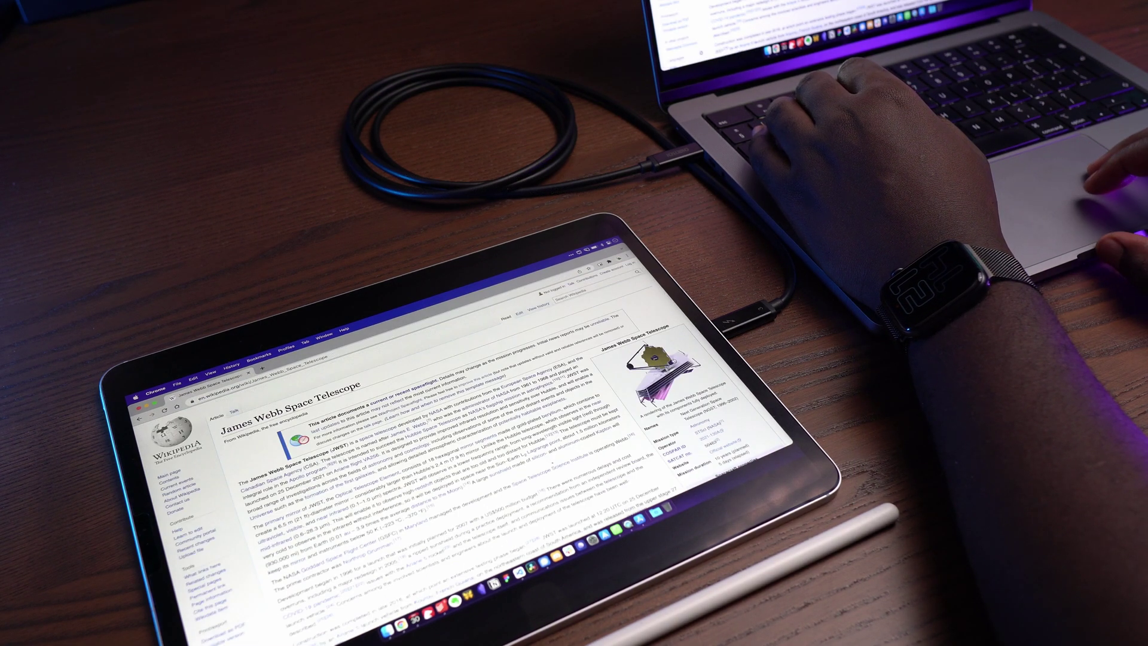
left_click(657, 367)
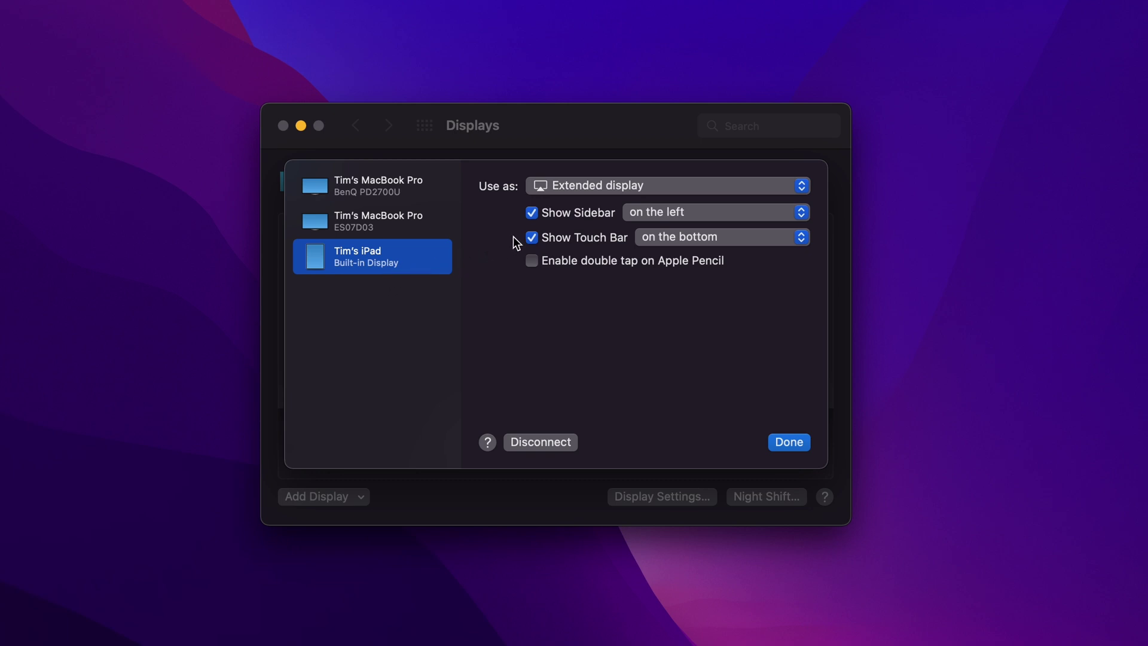
Turn off the iPad's Touch Bar and check the ES07D03 display's settings before returning to the iPad
left_click(531, 238)
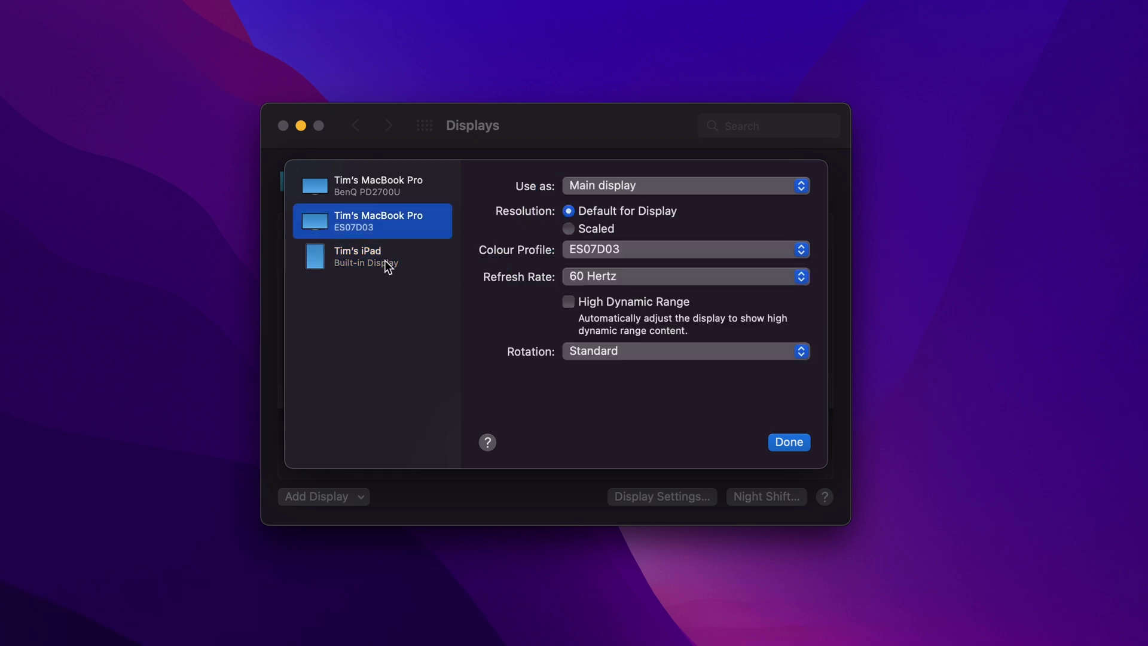
left_click(394, 260)
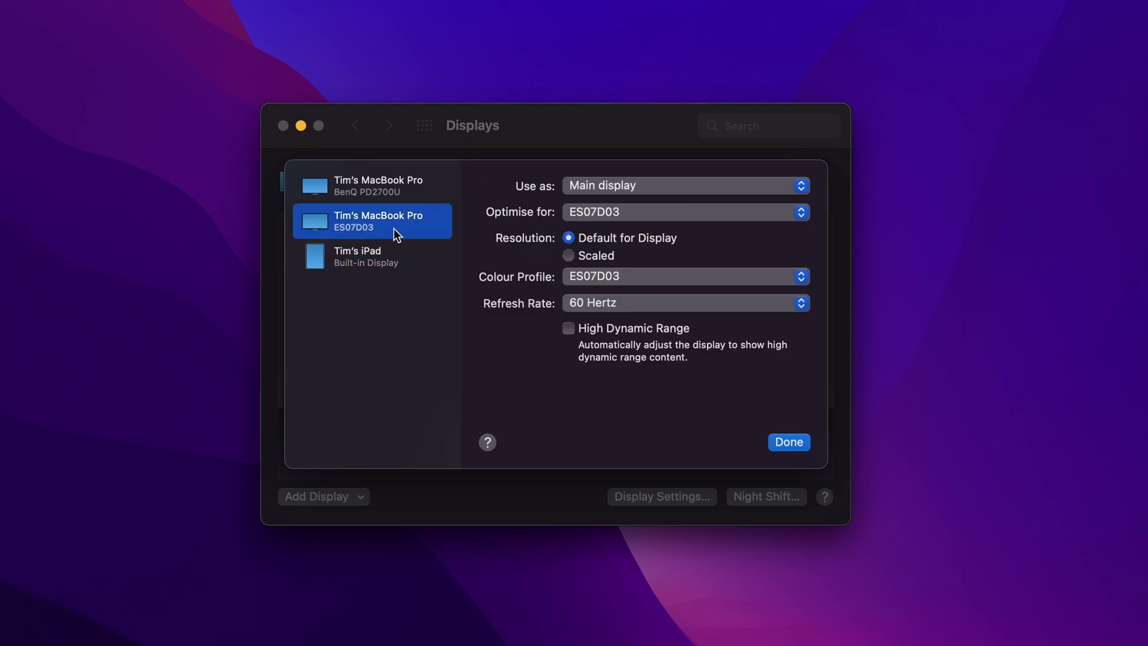
left_click(375, 259)
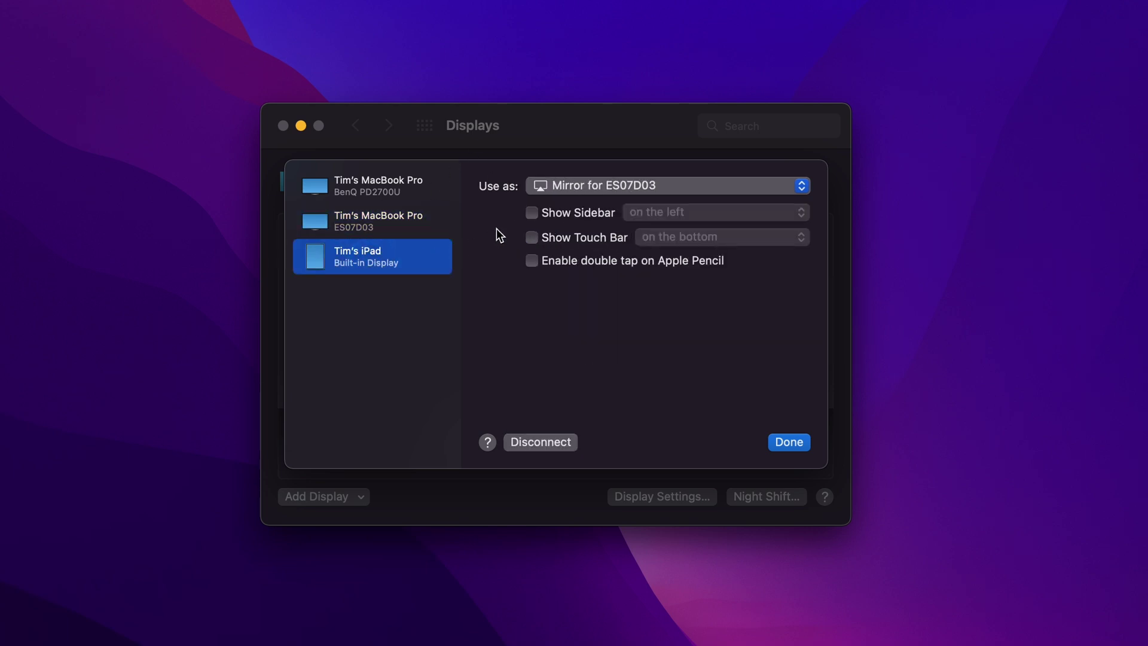